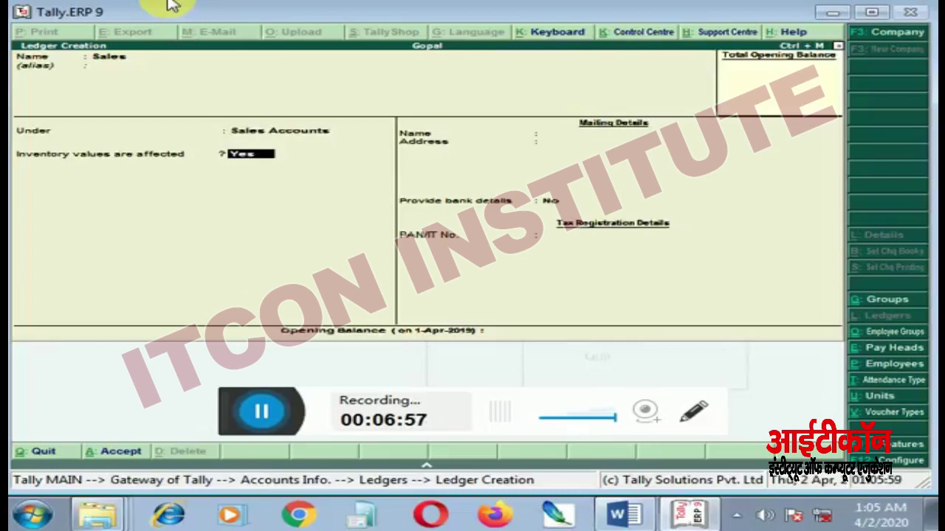
# Save the Sales ledger under Sales Accounts with inventory values affected set to Yes, and return to Accounts Info.
pyautogui.press('Return')
pyautogui.press('Return')
pyautogui.press('Return')
pyautogui.press('Return')
pyautogui.press('Escape')
pyautogui.press('Escape')
pyautogui.press('Escape')
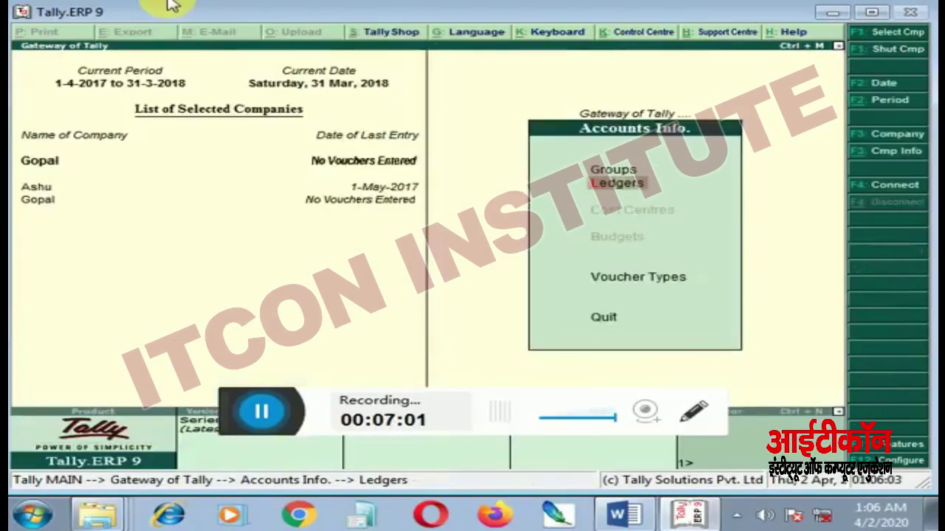
# Open a new purchase voucher in Accounting Vouchers and switch it to item invoice mode.
pyautogui.press('Down')
pyautogui.press('Down')
pyautogui.press('Down')
pyautogui.press('Return')
pyautogui.press('F9')
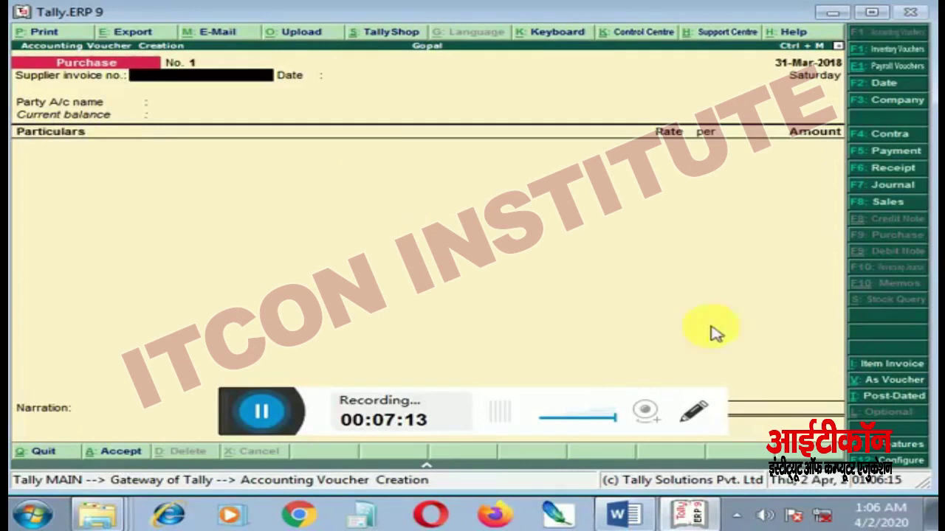
pyautogui.click(882, 373)
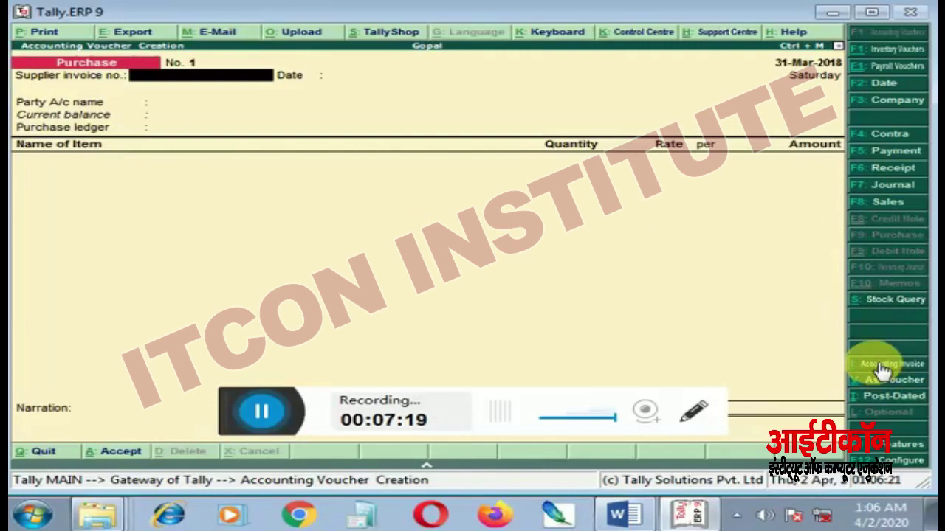
# Enter supplier invoice number 2323 in the purchase voucher and accept 31-Mar-2018 as the invoice date.
pyautogui.write('2323')
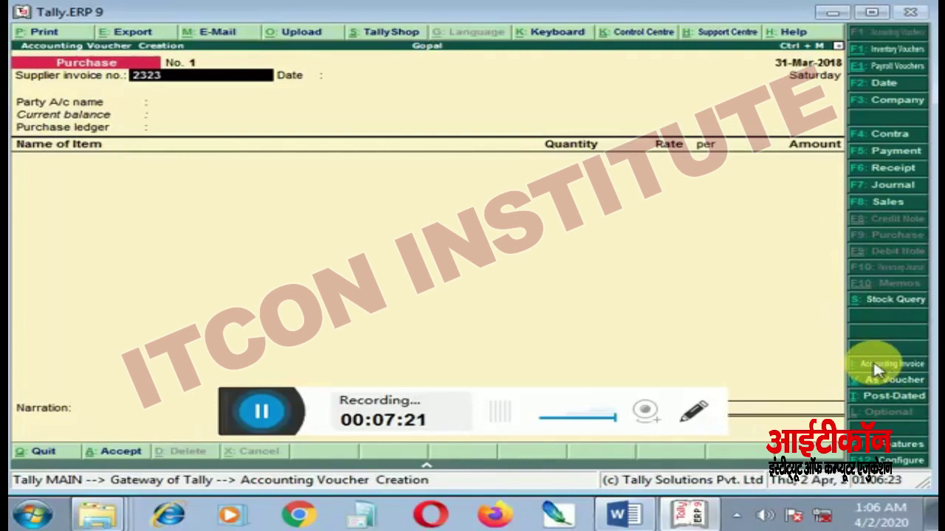
pyautogui.press('Return')
pyautogui.press('Return')
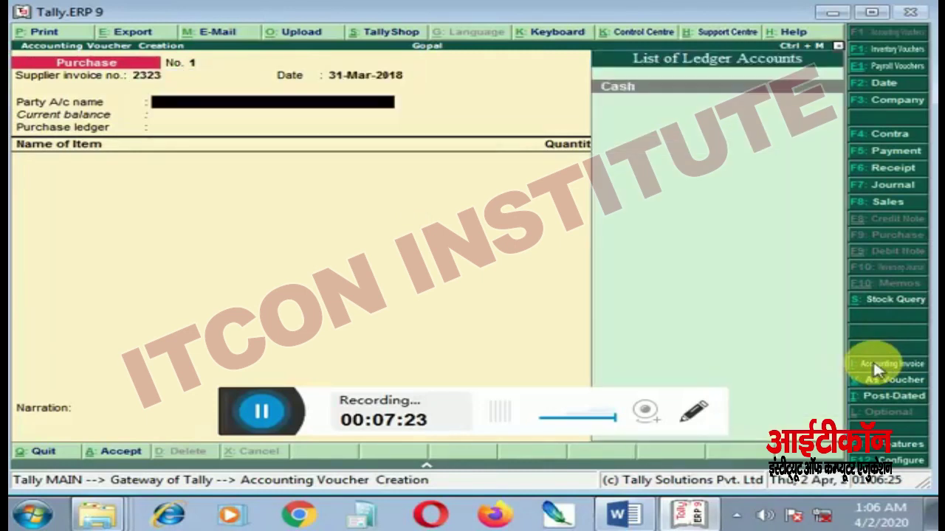
pyautogui.press('BackSpace')
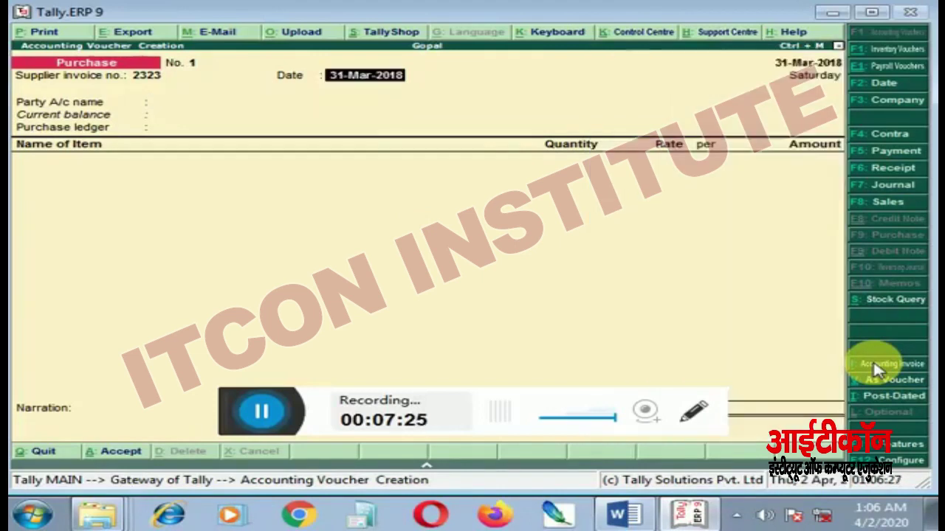
pyautogui.press('Return')
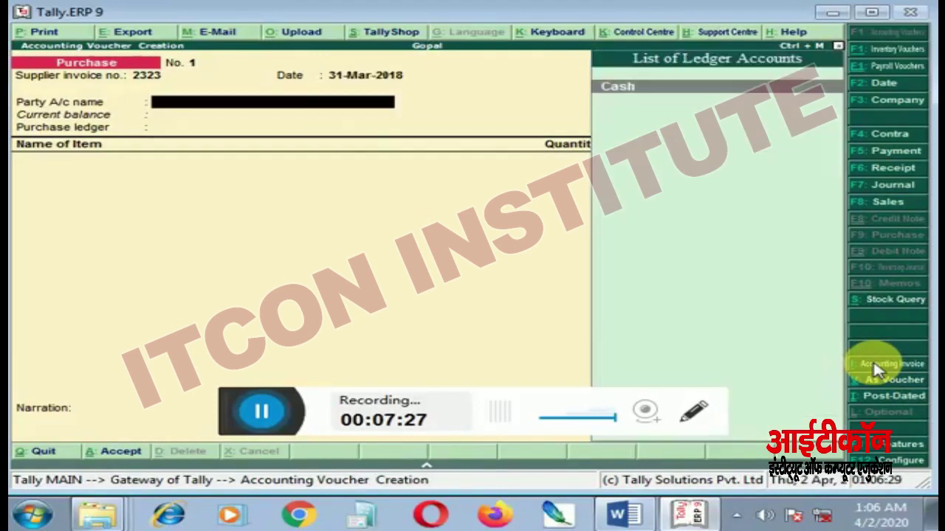
# Set the party account to Cash, accept its supplier details, and choose Purchase as the purchase ledger.
pyautogui.press('Return')
pyautogui.press('Return')
pyautogui.press('Return')
pyautogui.press('Return')
pyautogui.press('Return')
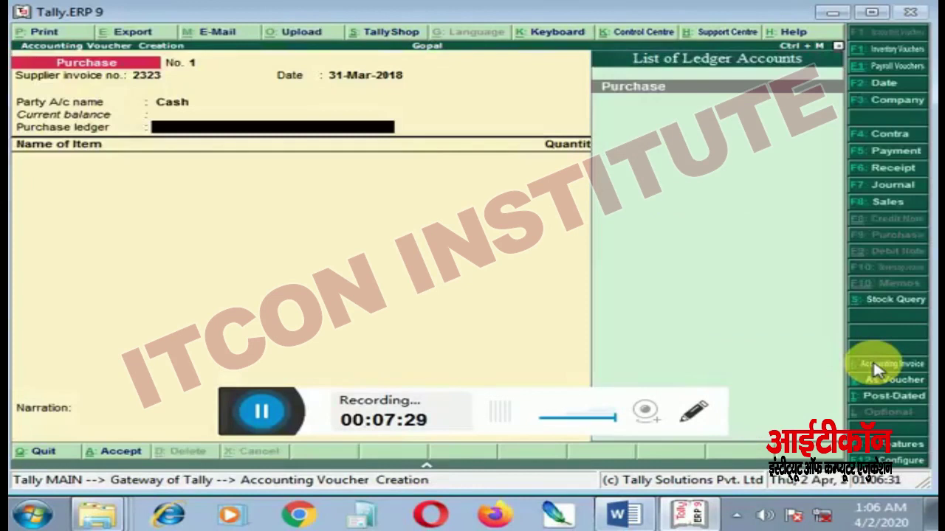
pyautogui.press('Return')
# Add the stock item Nokia 5.1 Blue 3gd 32gd with quantity 5 at a rate of 7000 per set.
pyautogui.press('Down')
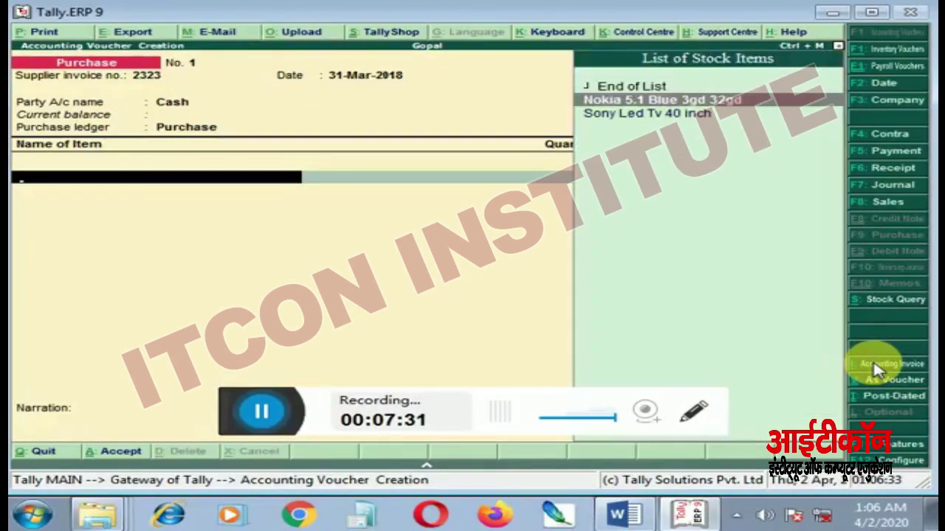
pyautogui.press('Return')
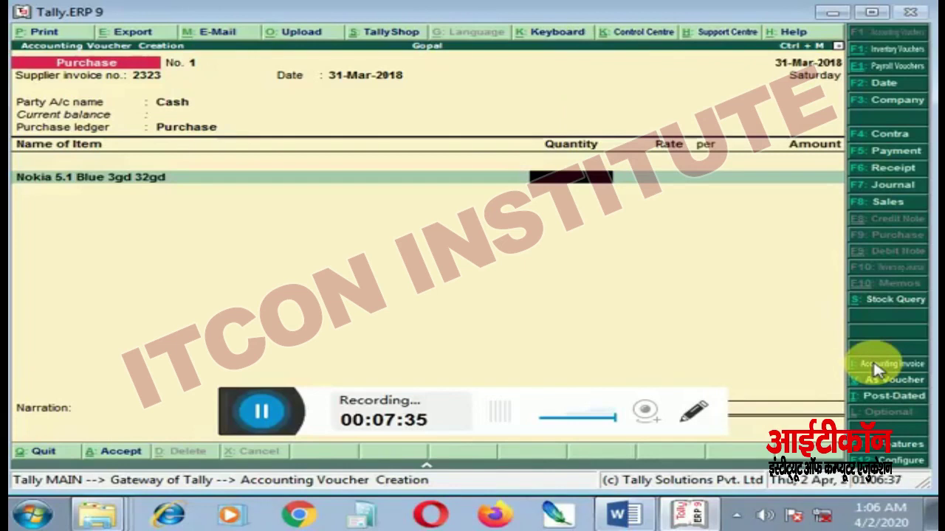
pyautogui.write('5')
pyautogui.press('Return')
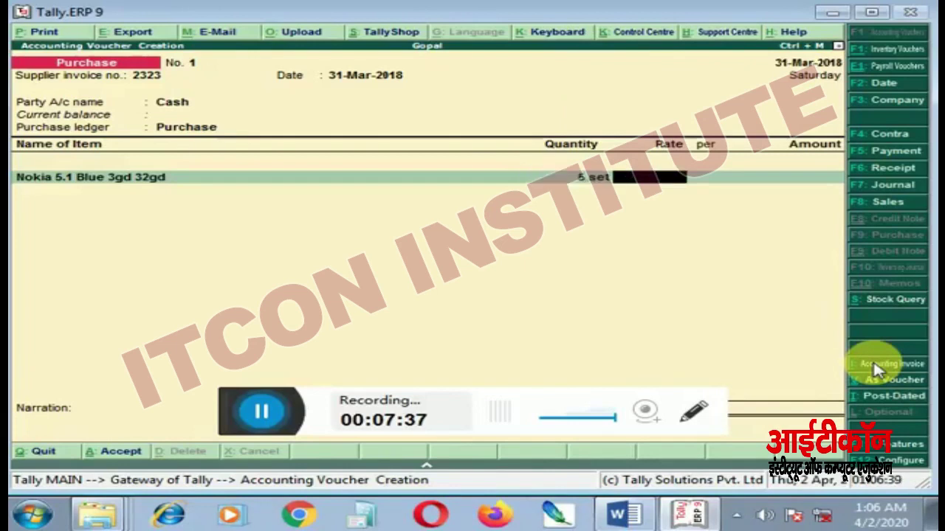
pyautogui.write('7000')
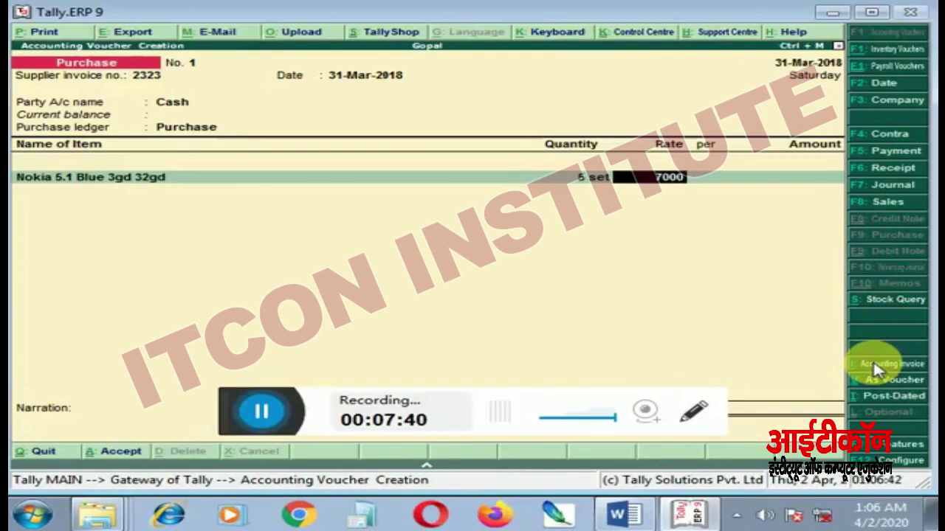
pyautogui.press('Return')
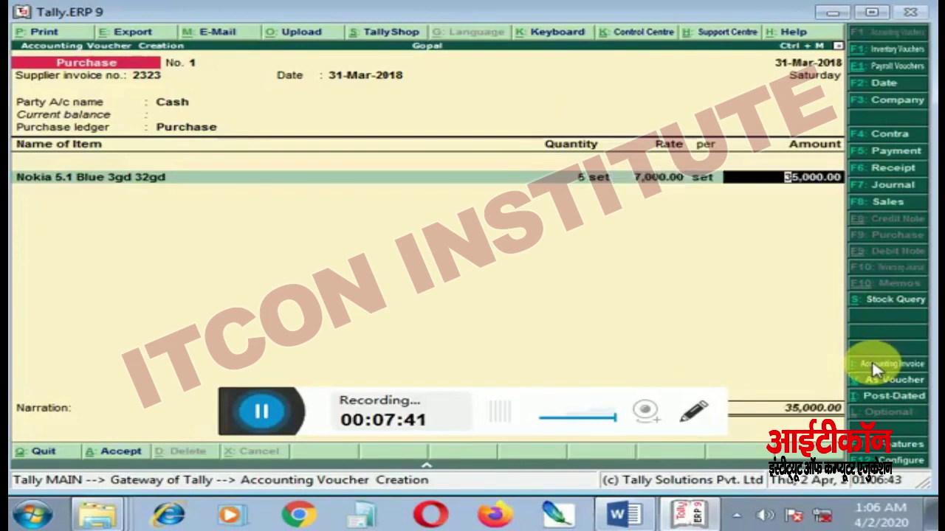
pyautogui.press('Return')
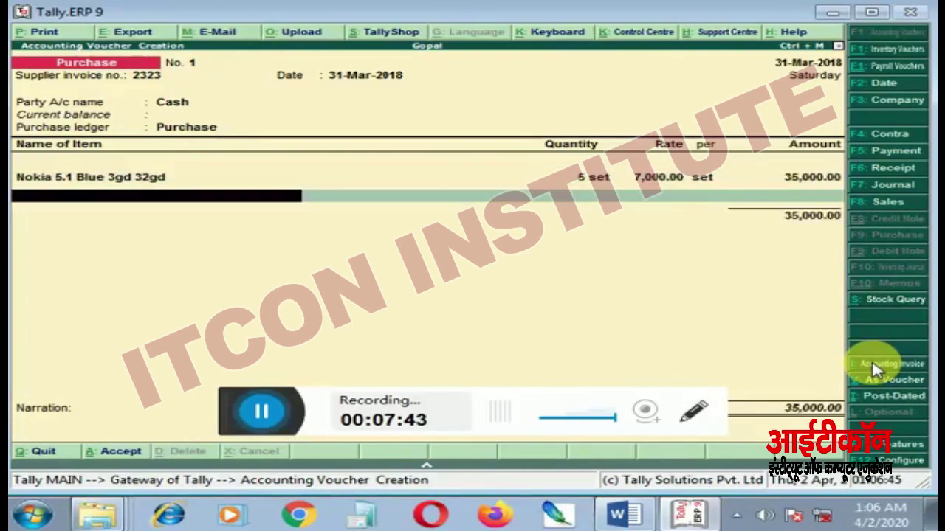
# Add Sony Led Tv 40 inch with quantity 2 at a rate of 35,000, end the item list and try to accept the voucher.
pyautogui.press('Down')
pyautogui.press('Down')
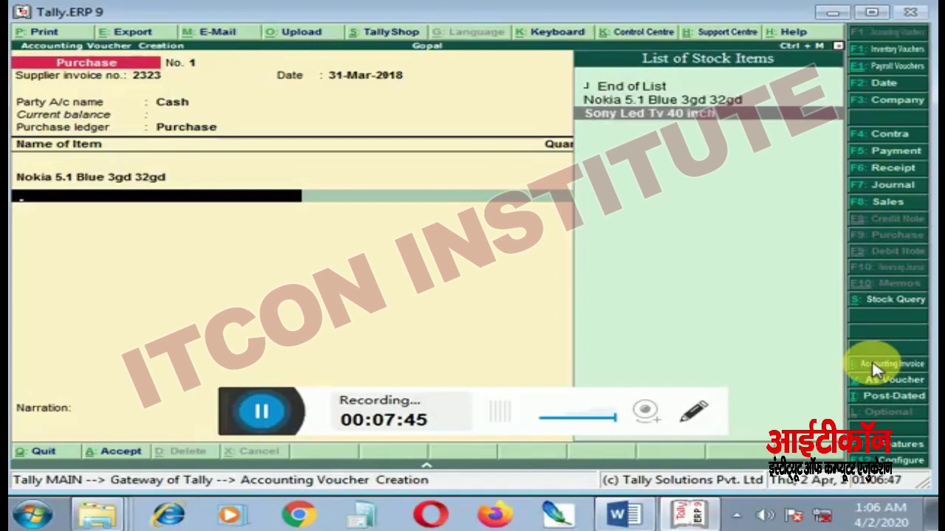
pyautogui.press('Return')
pyautogui.write('2')
pyautogui.press('Return')
pyautogui.write('35,000')
pyautogui.press('Return')
pyautogui.press('Return')
pyautogui.press('Return')
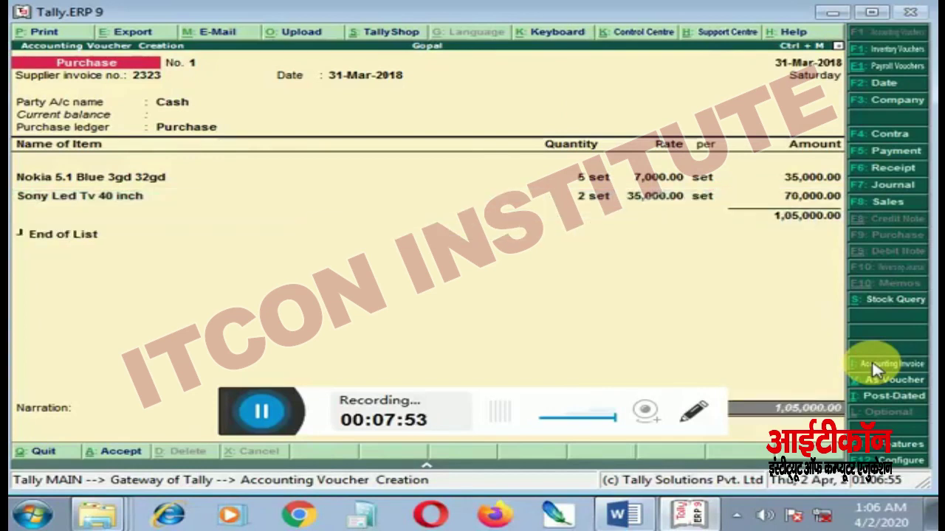
pyautogui.press('Return')
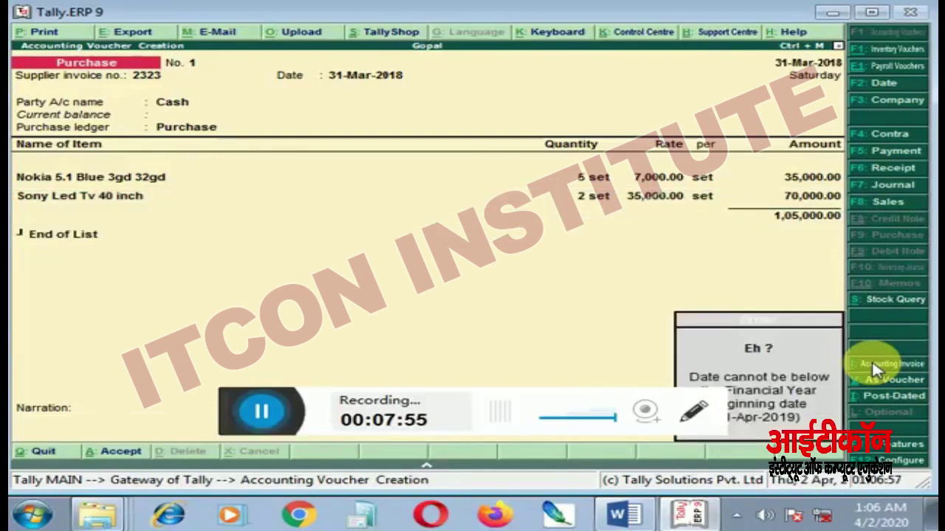
# Change the accounting period to run from 1-4-2019 to 31-3-2020.
pyautogui.hotkey('alt', 'F2')
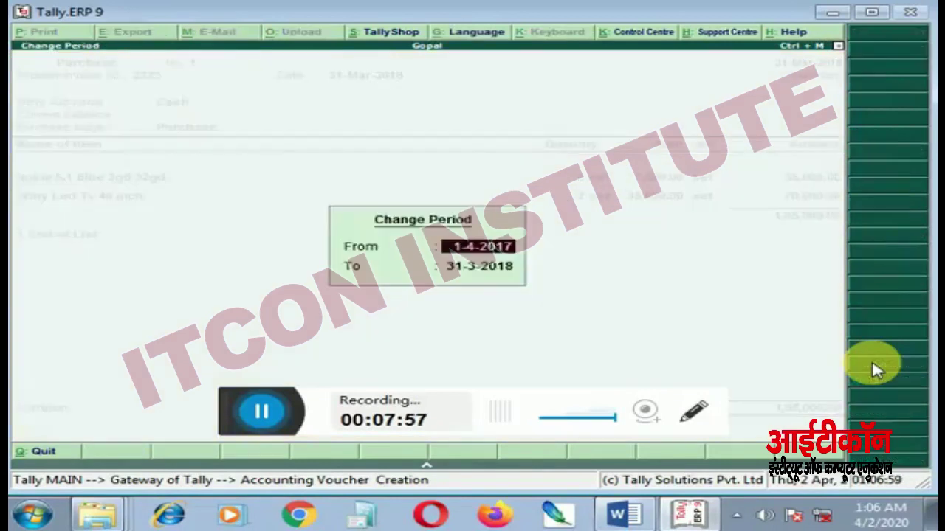
pyautogui.write('1')
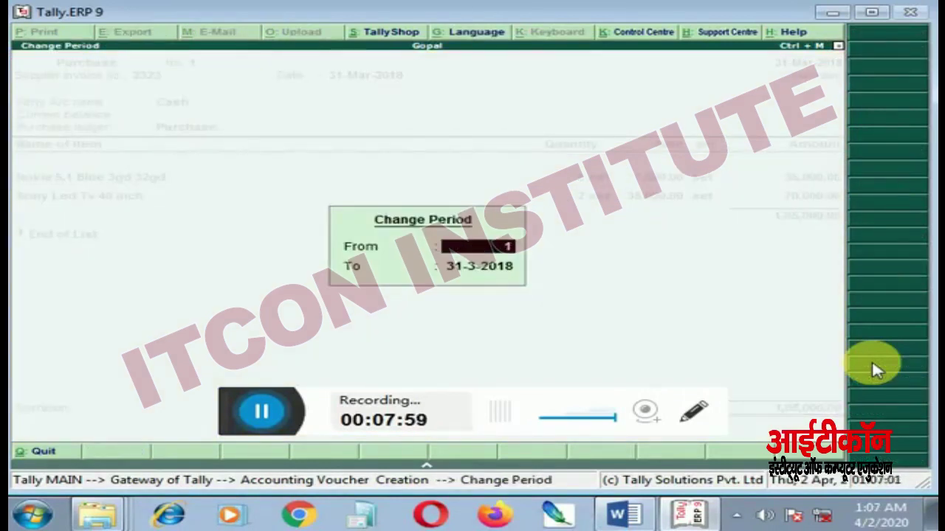
pyautogui.write('.')
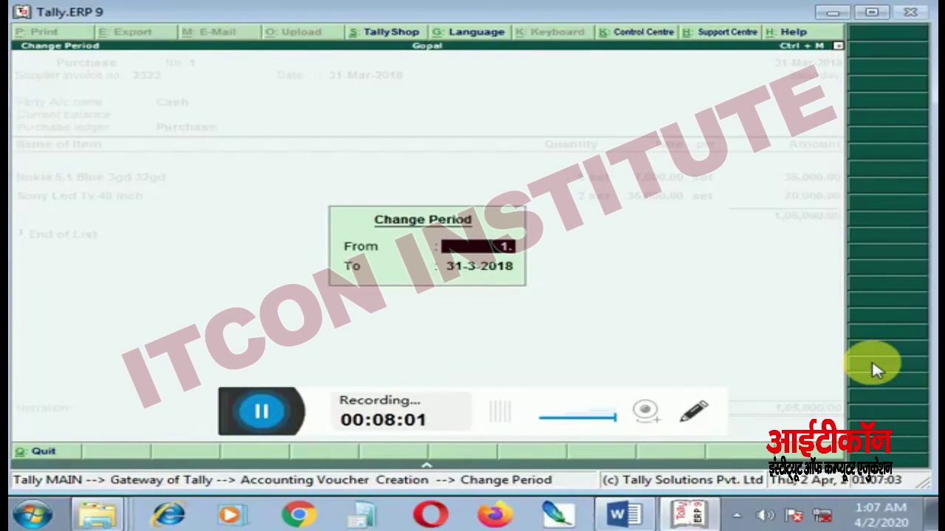
pyautogui.write('4.2019')
pyautogui.press('Return')
pyautogui.write('31.3.')
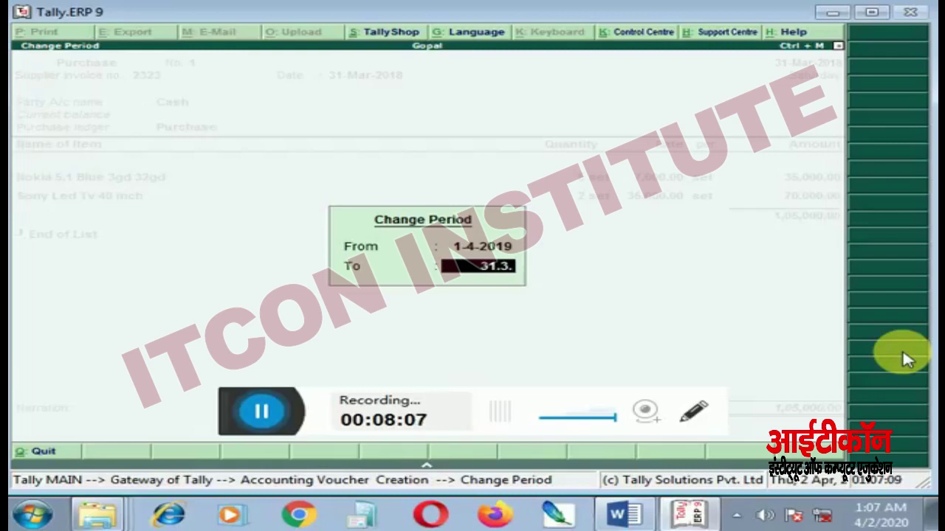
pyautogui.write('2020')
pyautogui.press('Return')
# Try to accept the purchase voucher again by going through all its existing entries.
pyautogui.press('Return')
pyautogui.press('Return')
pyautogui.press('Return')
pyautogui.press('Return')
pyautogui.press('Return')
pyautogui.press('Return')
pyautogui.press('Return')
pyautogui.press('Return')
pyautogui.press('Return')
pyautogui.press('Return')
pyautogui.press('Return')
pyautogui.press('Return')
pyautogui.press('Return')
pyautogui.press('Return')
pyautogui.press('Return')
pyautogui.press('Return')
pyautogui.press('Return')
pyautogui.press('Return')
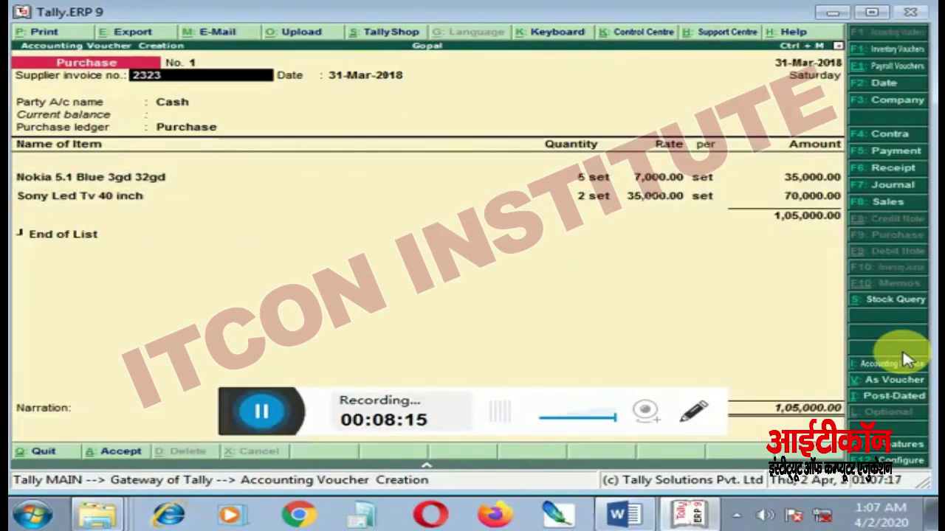
# Change the voucher date of the purchase entry to 1-4-2019.
pyautogui.press('F2')
pyautogui.press('BackSpace')
pyautogui.write('1.4.20')
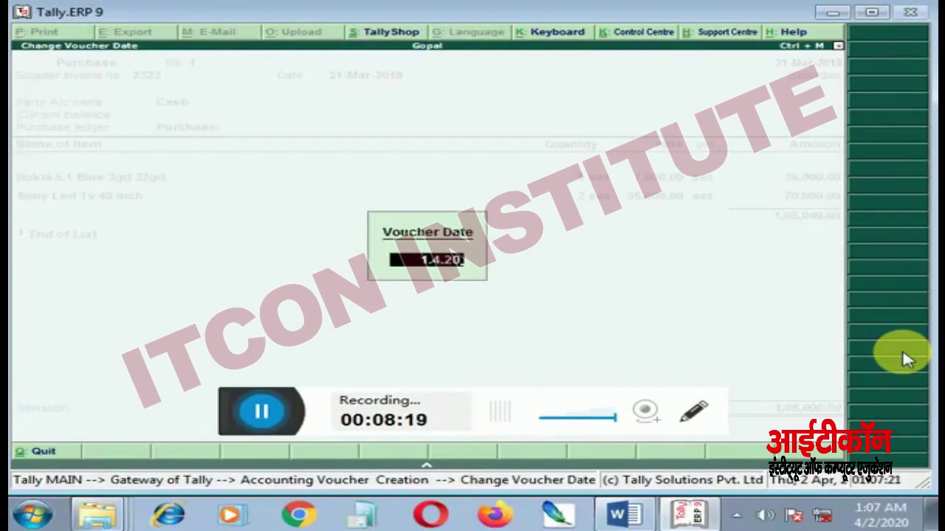
pyautogui.write('19')
pyautogui.press('Return')
# Set the supplier invoice date of the purchase voucher to 1-4-2019.
pyautogui.press('Return')
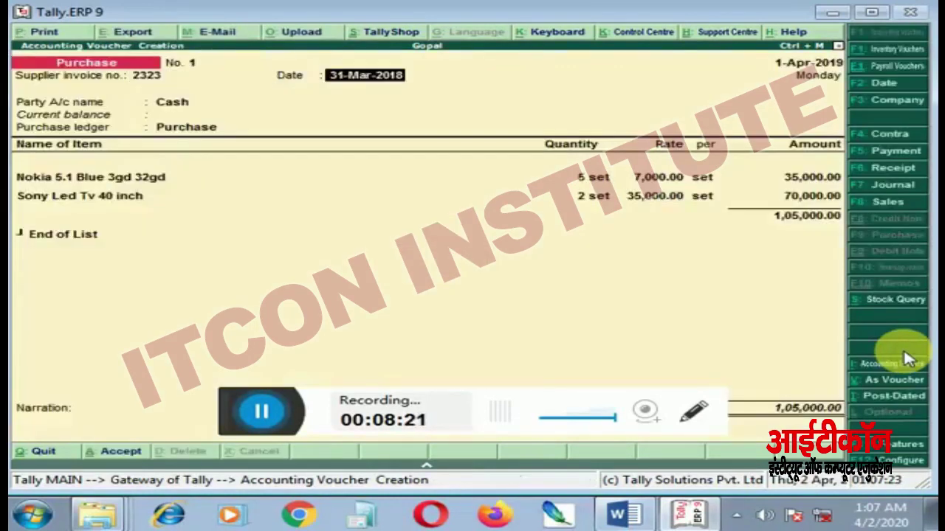
pyautogui.press('Return')
pyautogui.press('Return')
pyautogui.press('Return')
pyautogui.press('Return')
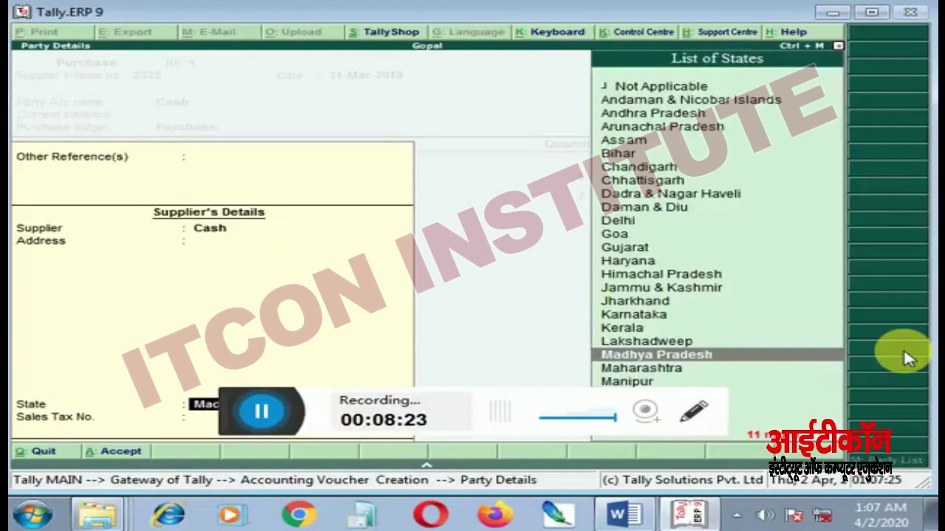
pyautogui.press('BackSpace')
pyautogui.press('BackSpace')
pyautogui.press('BackSpace')
pyautogui.press('BackSpace')
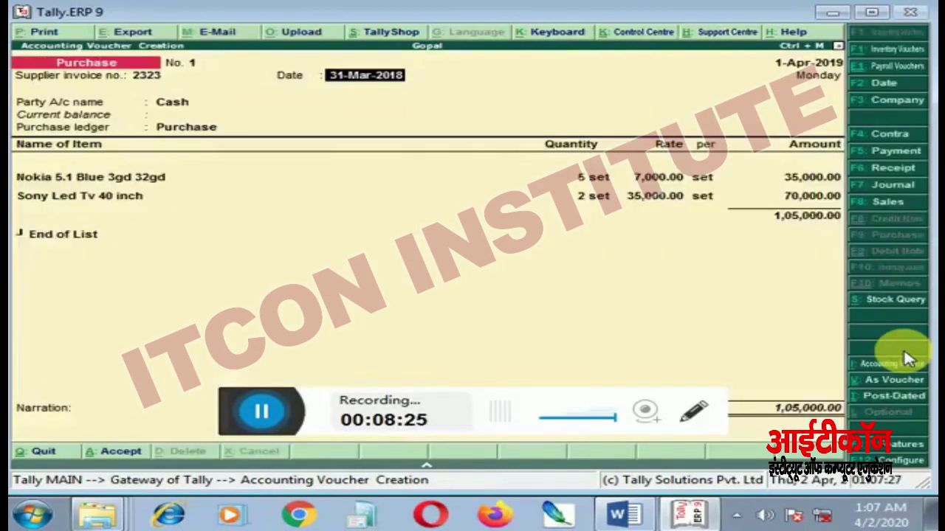
pyautogui.write('1.4.20')
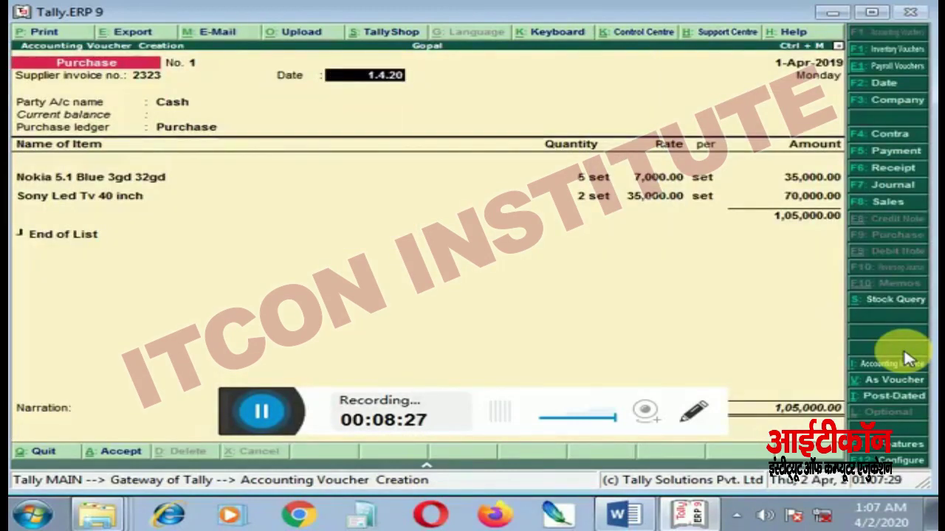
pyautogui.write('19')
pyautogui.press('Return')
# Accept the existing party details, purchase ledger and both stock item lines, and save the purchase voucher.
pyautogui.press('Return')
pyautogui.press('Return')
pyautogui.press('Return')
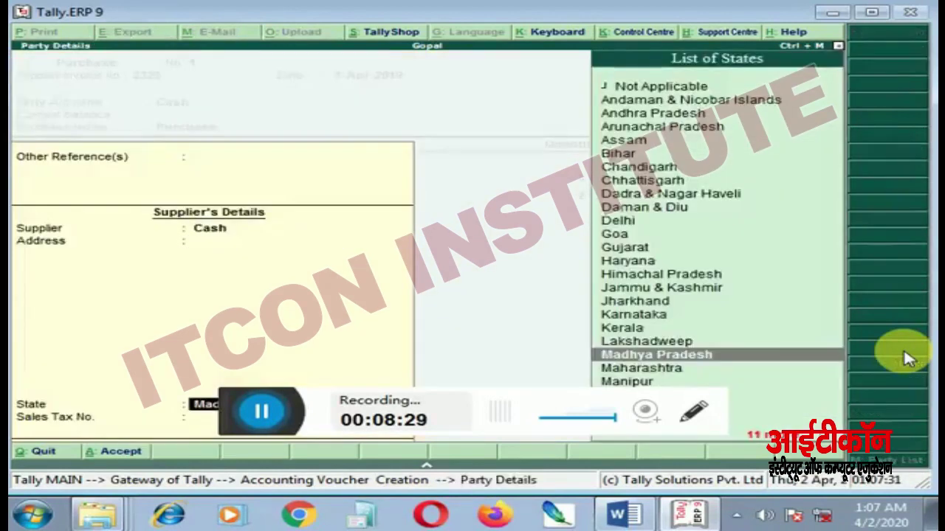
pyautogui.press('Return')
pyautogui.press('Return')
pyautogui.press('Return')
pyautogui.press('Return')
pyautogui.press('Return')
pyautogui.press('Return')
pyautogui.press('Return')
pyautogui.press('Return')
pyautogui.press('Return')
pyautogui.press('Return')
pyautogui.press('Return')
pyautogui.press('Return')
pyautogui.press('Return')
pyautogui.press('Return')
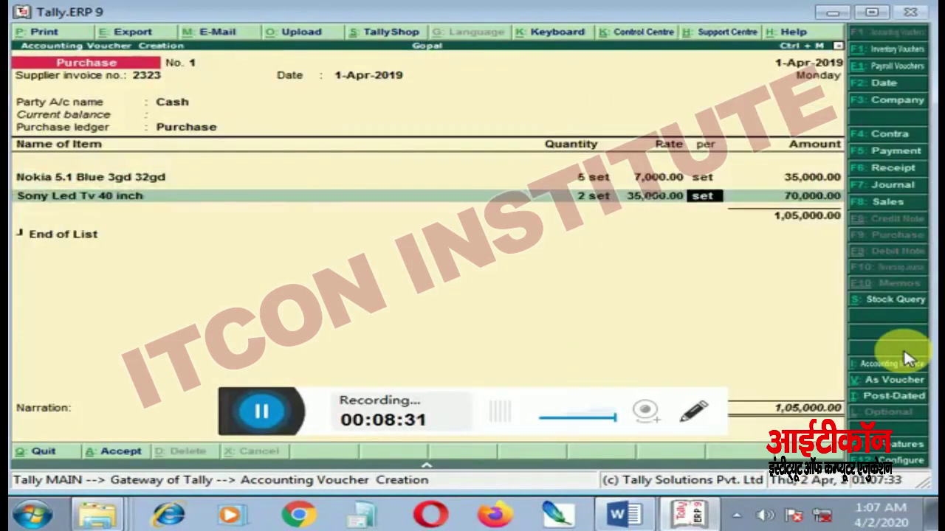
pyautogui.press('Return')
pyautogui.press('Return')
pyautogui.press('Return')
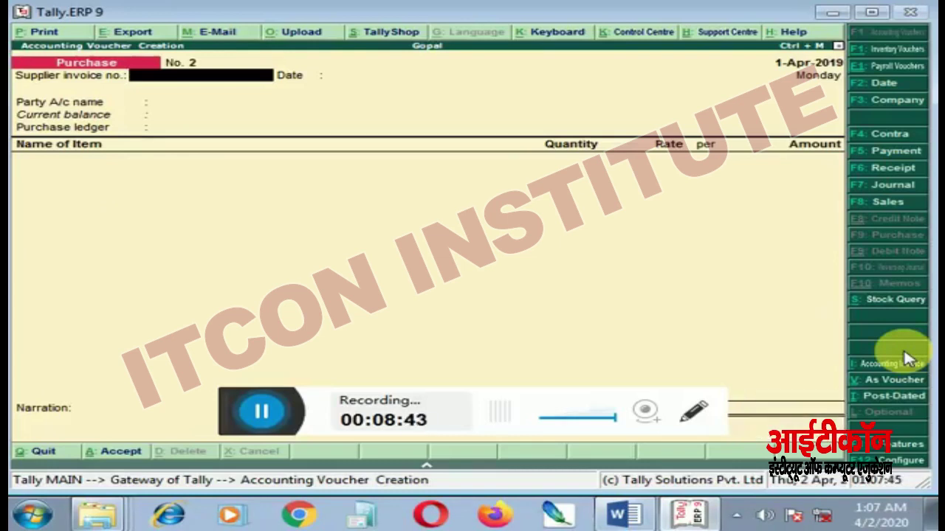
# Leave voucher entry, open the Stock Summary report and drill down into the Mobile group.
pyautogui.press('Escape')
pyautogui.press('Down')
pyautogui.press('Down')
pyautogui.press('Down')
pyautogui.press('Down')
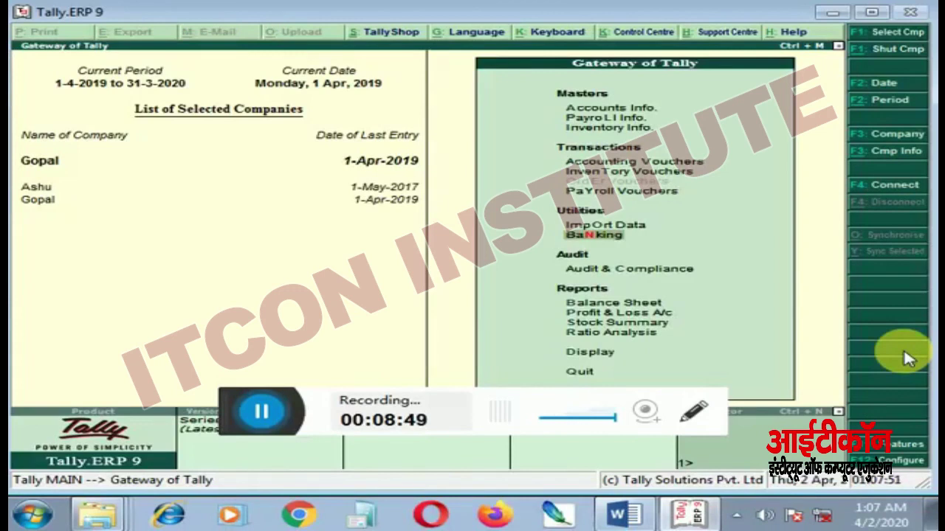
pyautogui.press('Down')
pyautogui.press('Down')
pyautogui.press('Down')
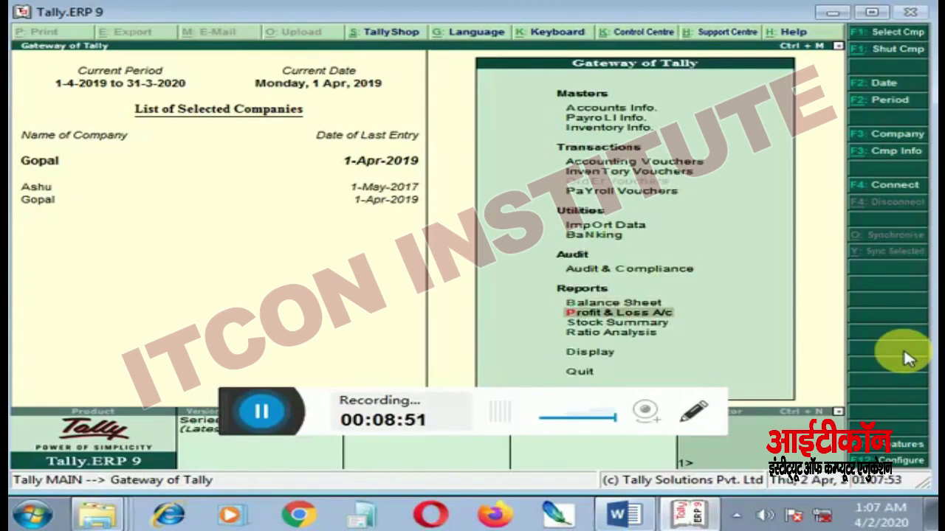
pyautogui.press('Down')
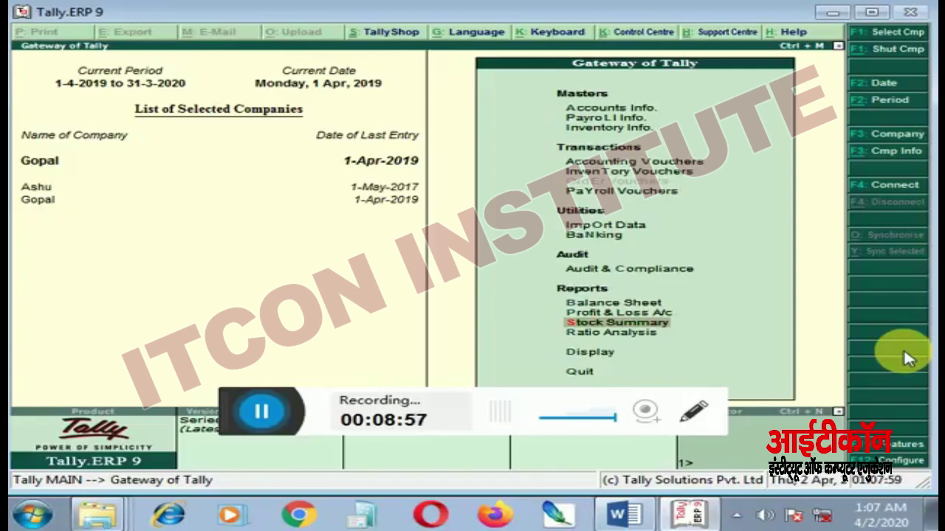
pyautogui.press('Return')
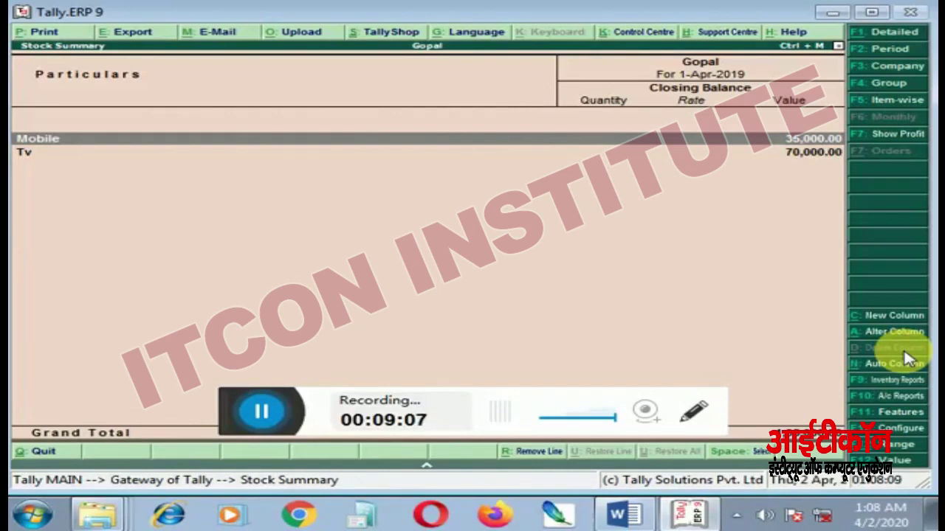
pyautogui.press('Return')
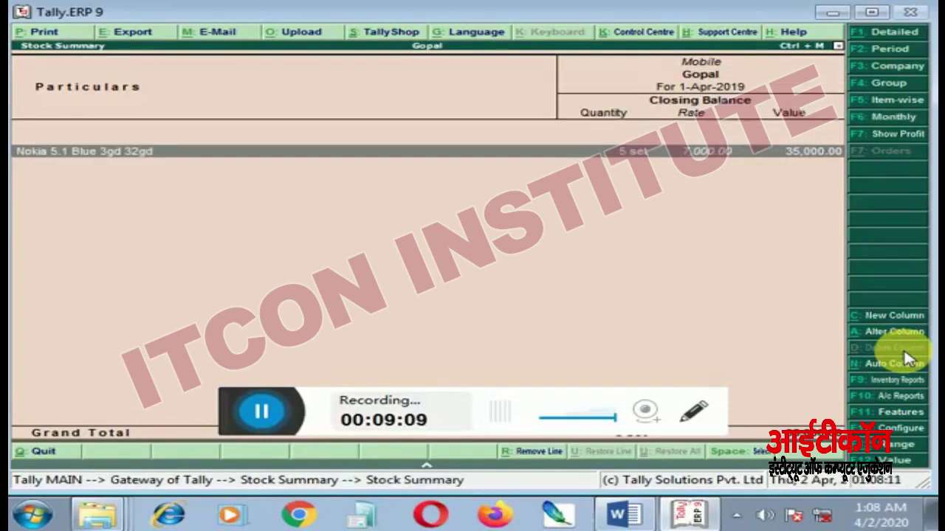
# Return to the stock group list of the Stock Summary and view the items in the Tv group.
pyautogui.press('Escape')
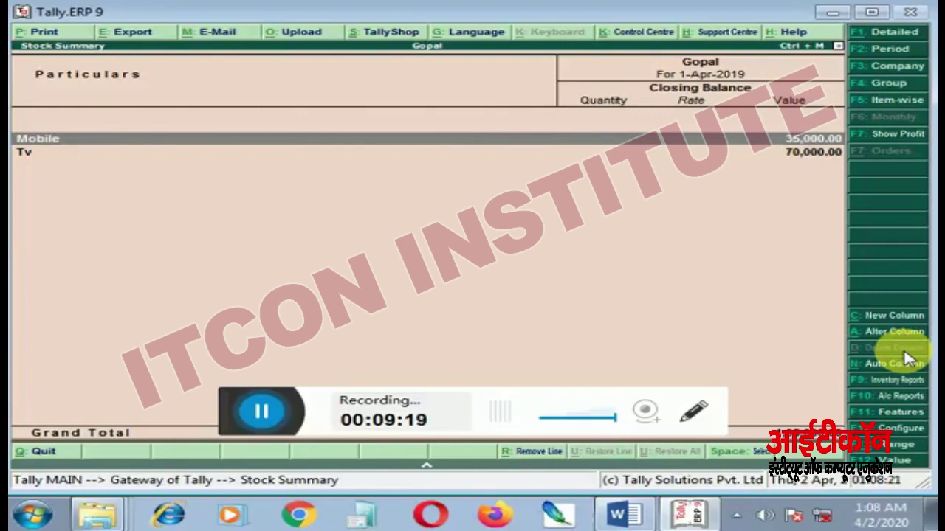
pyautogui.press('Escape')
pyautogui.press('Return')
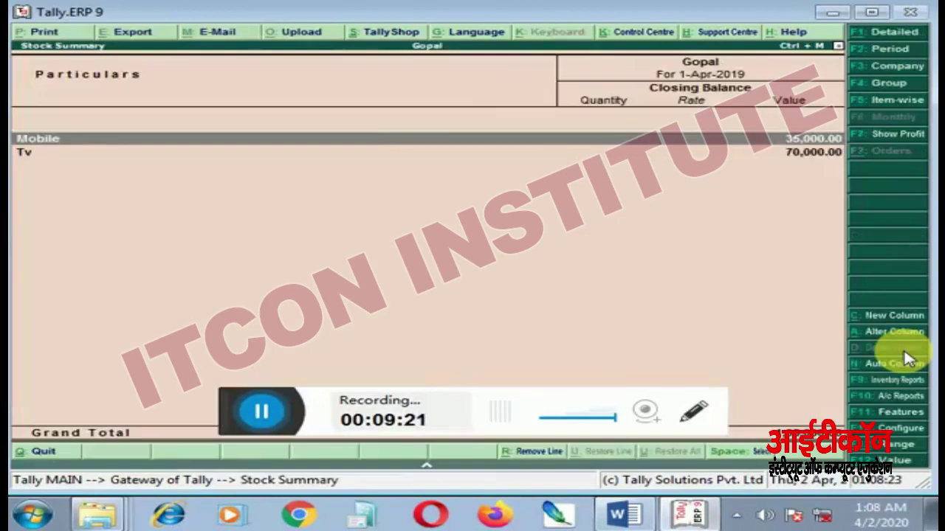
pyautogui.press('Down')
pyautogui.press('Return')
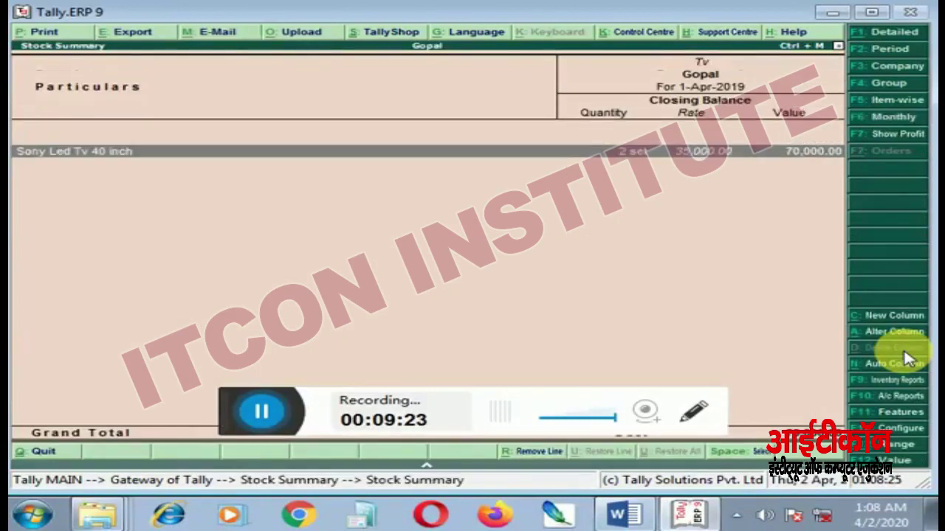
pyautogui.press('Escape')
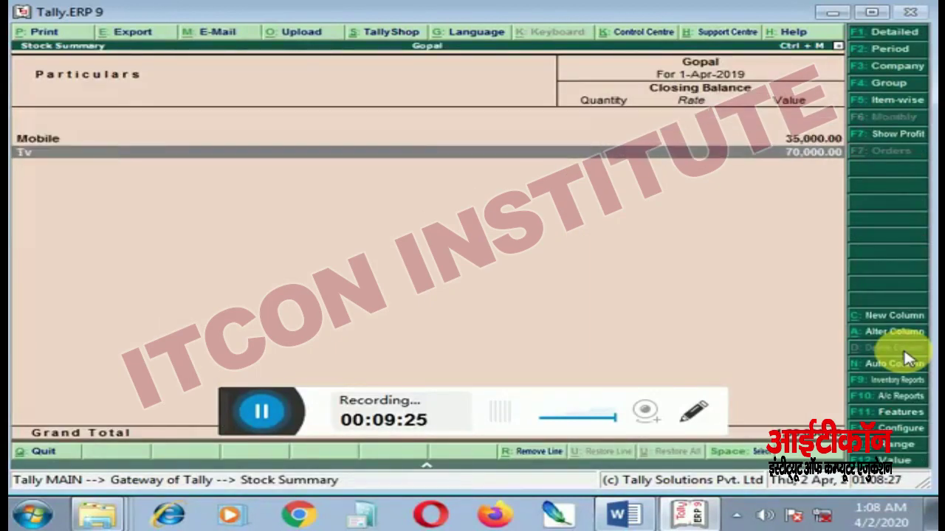
# Leave the Stock Summary and start a new sales voucher in Accounting Vouchers.
pyautogui.press('Up')
pyautogui.press('Escape')
pyautogui.press('Up')
pyautogui.press('Up')
pyautogui.press('Up')
pyautogui.press('Up')
pyautogui.press('Up')
pyautogui.press('Up')
pyautogui.press('Up')
pyautogui.press('Up')
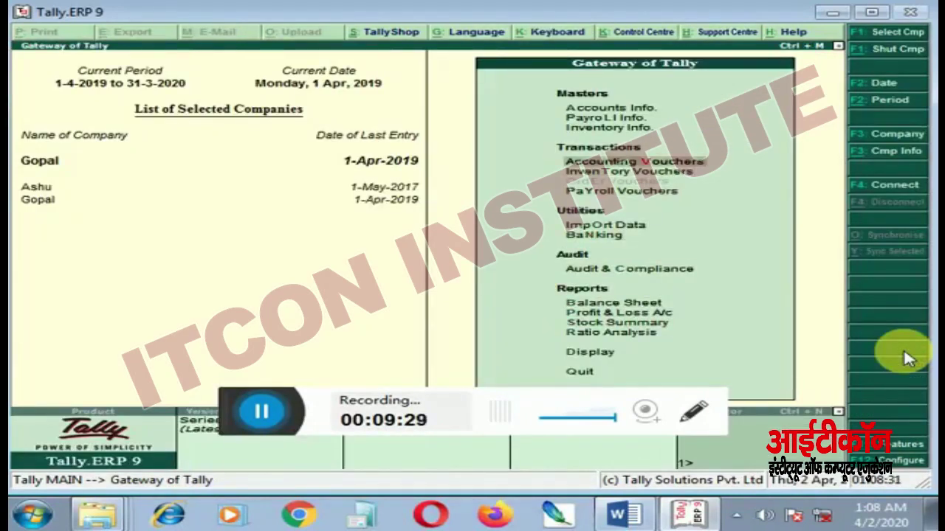
pyautogui.press('Return')
pyautogui.press('F8')
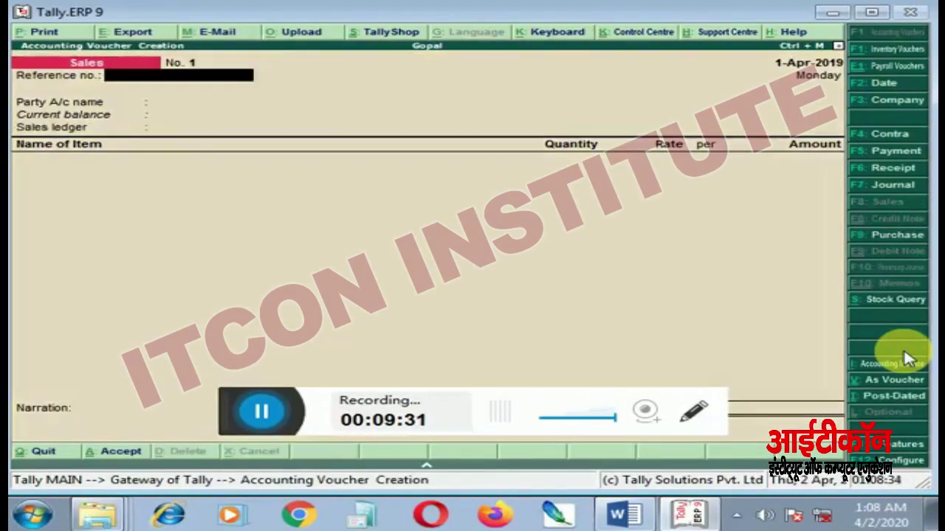
# Enter reference number 3235, choose Cash as the party account and leave the despatch and order details blank.
pyautogui.write('3235')
pyautogui.press('Return')
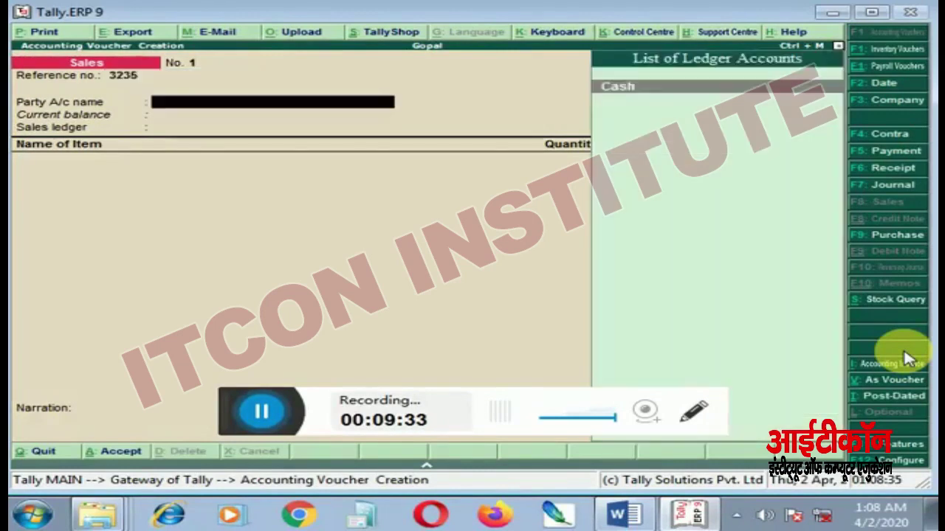
pyautogui.press('Return')
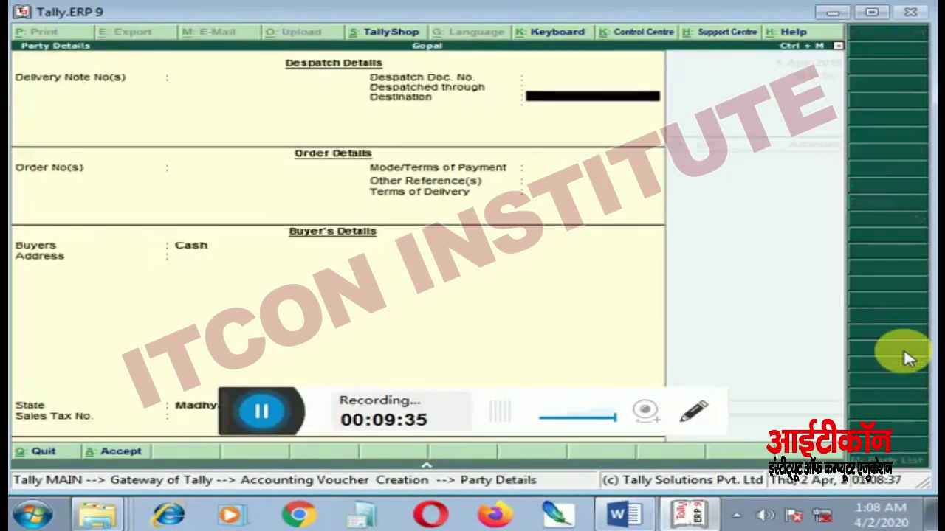
pyautogui.press('Return')
pyautogui.press('Return')
pyautogui.press('Return')
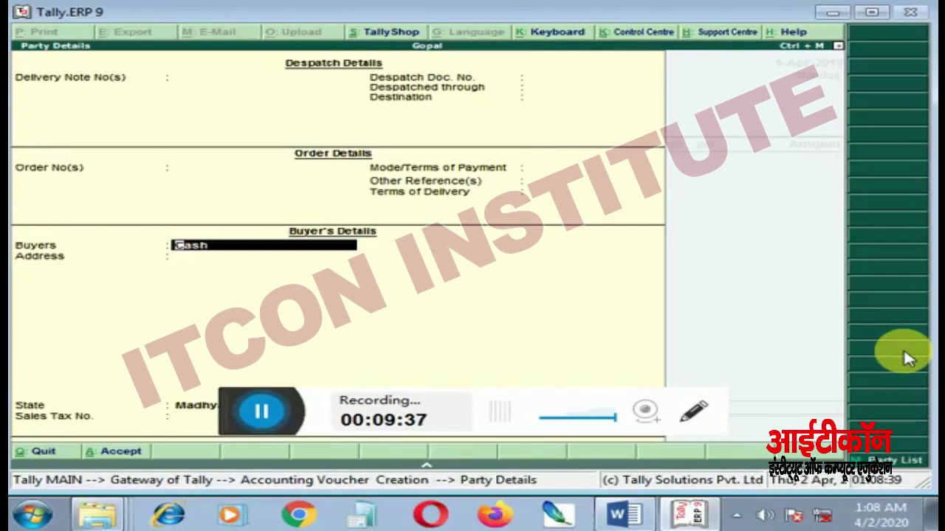
# Enter the buyer's name, set the state to Not Applicable and use Sales as the sales ledger.
pyautogui.write('Rohu')
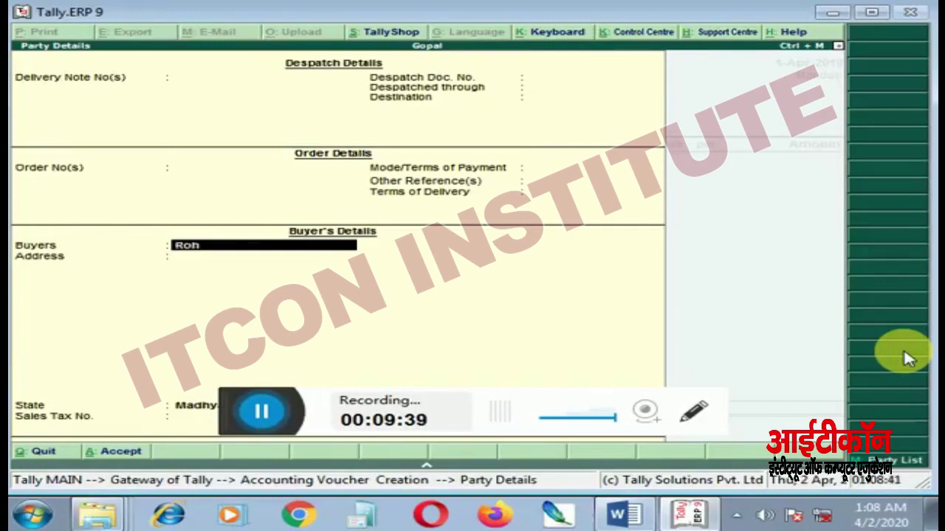
pyautogui.press('BackSpace')
pyautogui.press('BackSpace')
pyautogui.press('BackSpace')
pyautogui.press('BackSpace')
pyautogui.write('R')
pyautogui.press('BackSpace')
pyautogui.write('Amol')
pyautogui.press('BackSpace')
pyautogui.press('BackSpace')
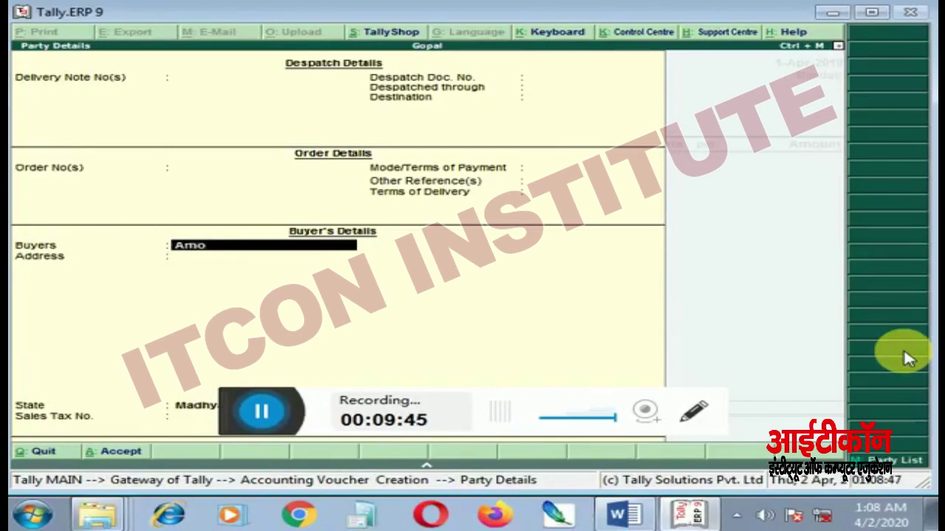
pyautogui.write('it,')
pyautogui.press('Return')
pyautogui.press('Return')
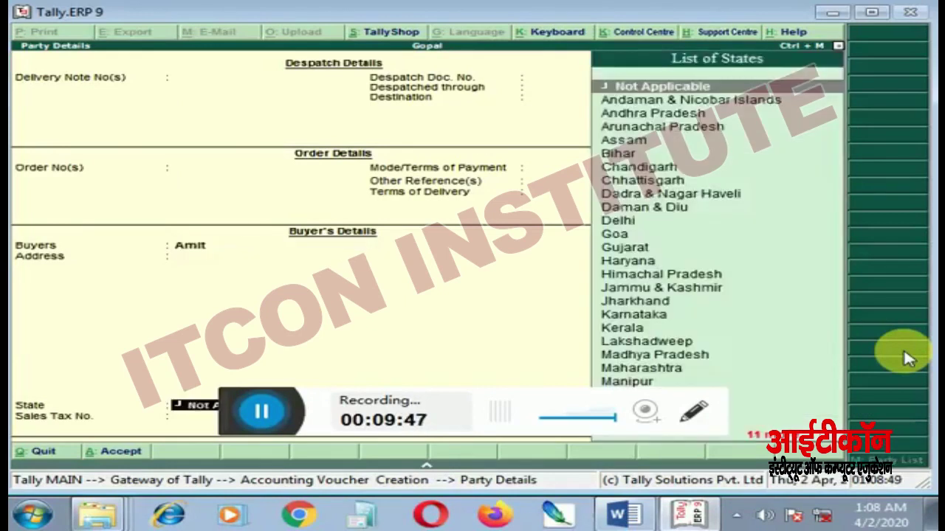
pyautogui.press('Return')
pyautogui.press('Return')
pyautogui.press('Return')
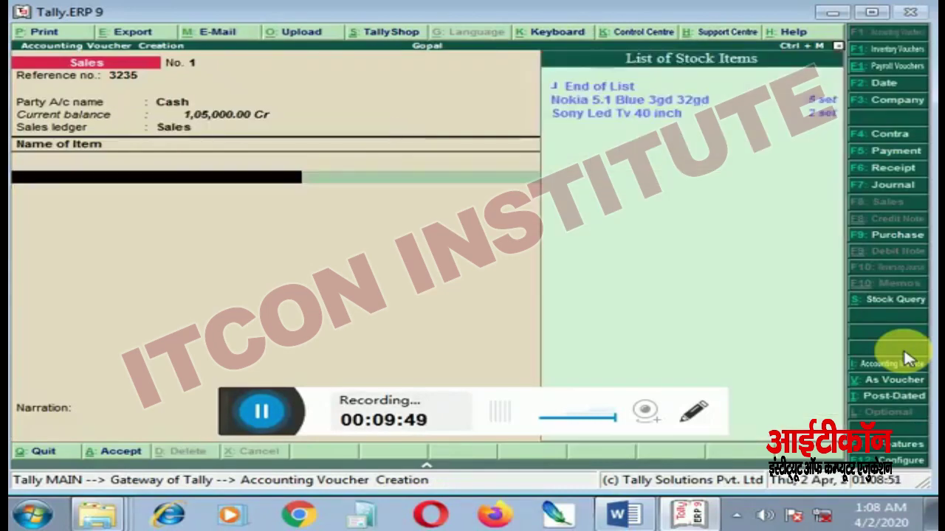
# Add the item Nokia 5.1 Blue 3gd 32gd with quantity 2 set at a rate of 7,500 per set.
pyautogui.press('Down')
pyautogui.press('Return')
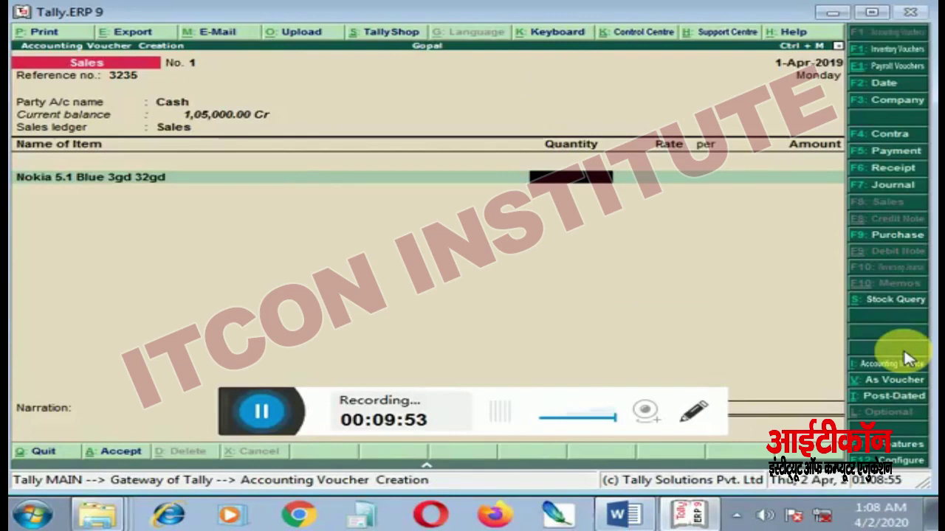
pyautogui.write('2')
pyautogui.press('Return')
pyautogui.write('34')
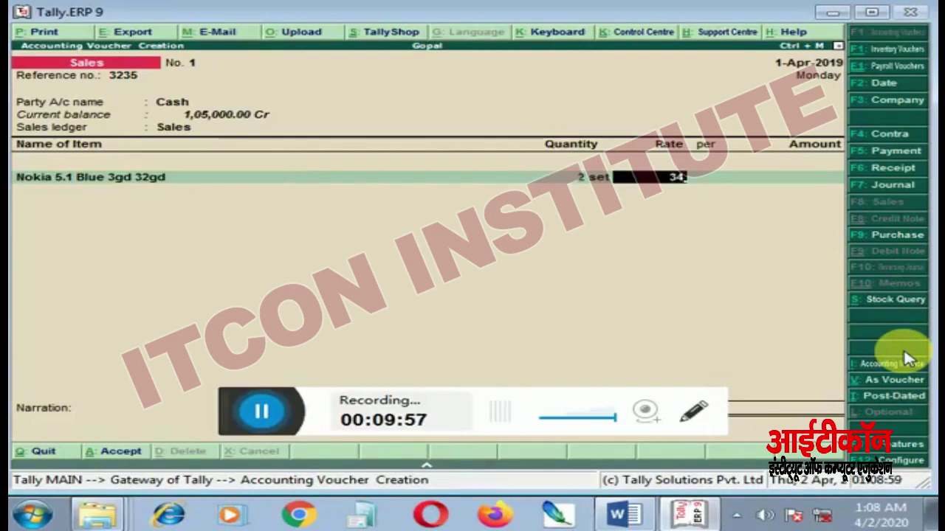
pyautogui.press('BackSpace')
pyautogui.press('BackSpace')
pyautogui.write('7,')
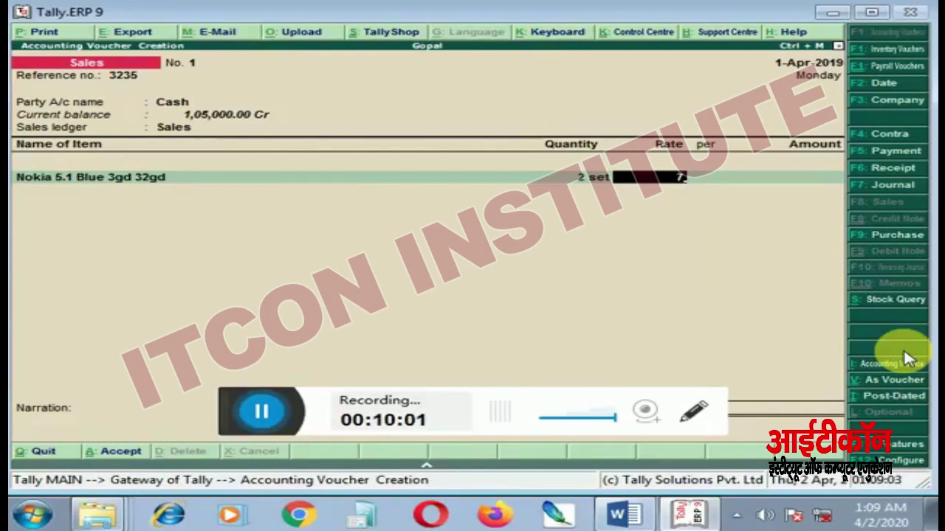
pyautogui.write('500')
pyautogui.press('Return')
pyautogui.press('Return')
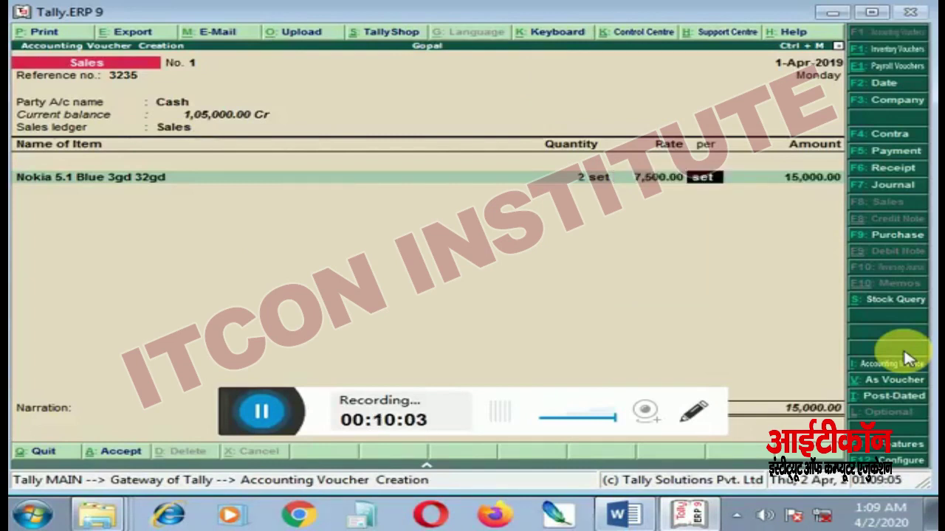
pyautogui.press('Return')
pyautogui.press('BackSpace')
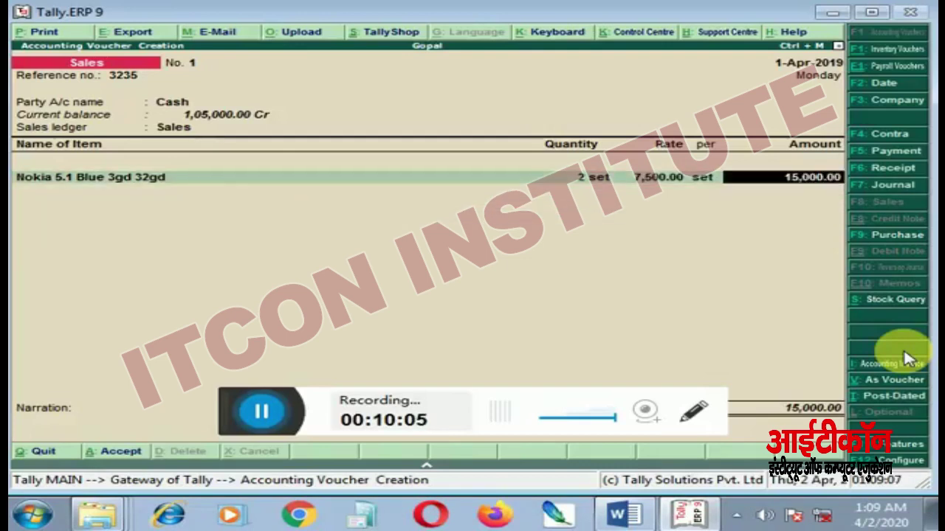
pyautogui.press('Return')
# Add the item Sony Led Tv 40 inch with quantity 1 set at a rate of 36,000 per set.
pyautogui.press('Down')
pyautogui.press('Down')
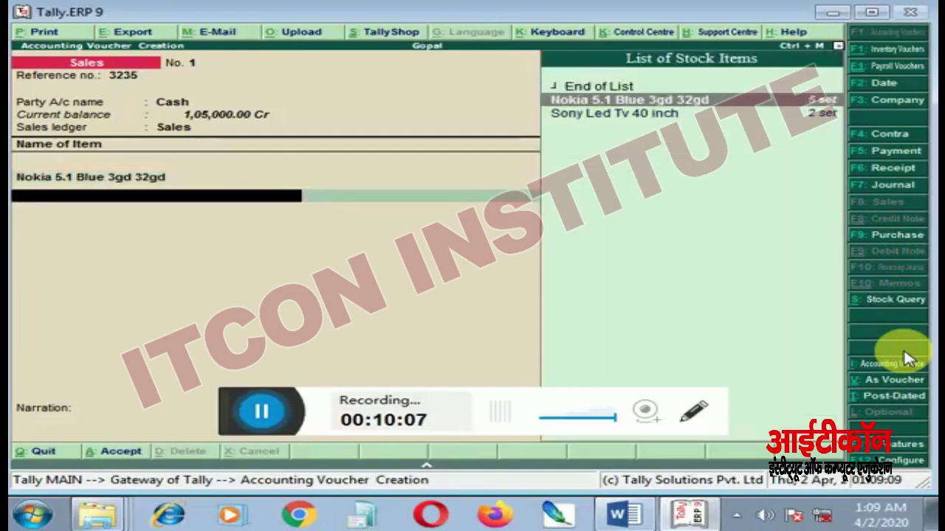
pyautogui.press('Return')
pyautogui.write('1')
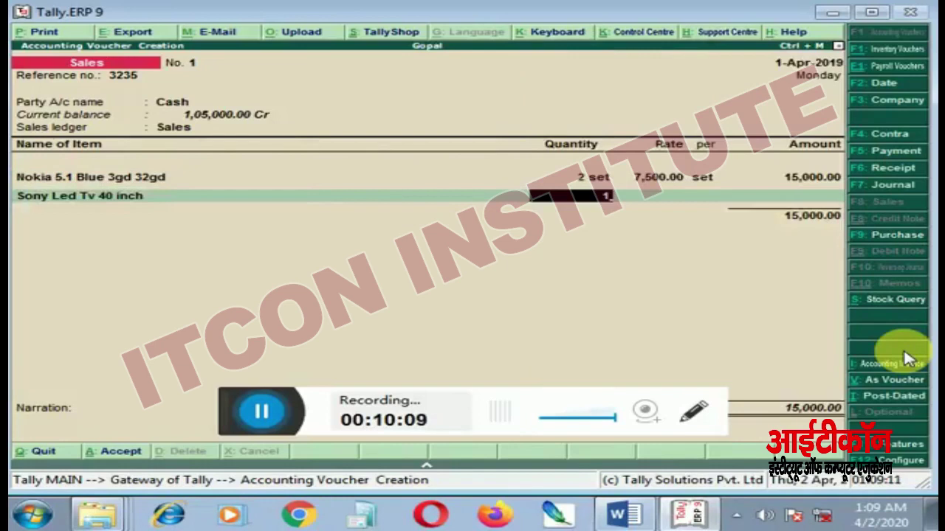
pyautogui.press('Return')
pyautogui.write('3')
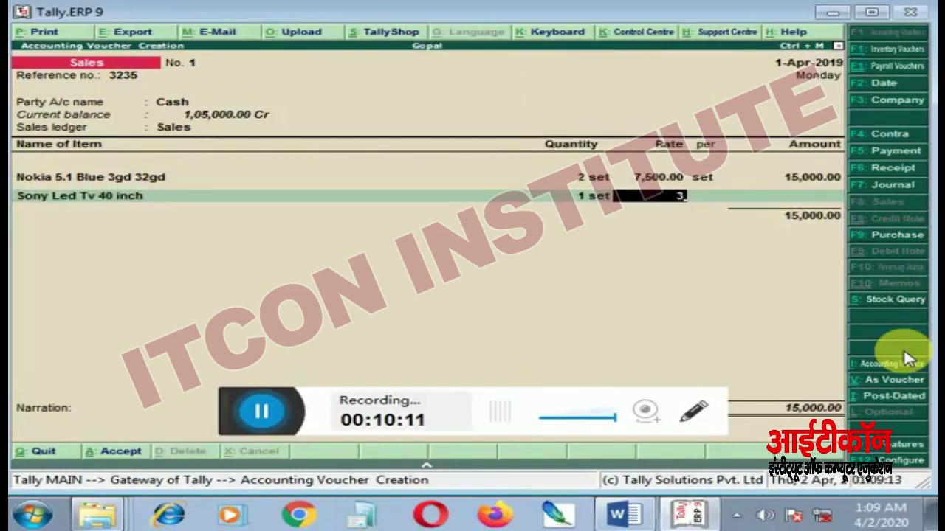
pyautogui.write('6,000')
pyautogui.press('Return')
pyautogui.press('Return')
pyautogui.press('Return')
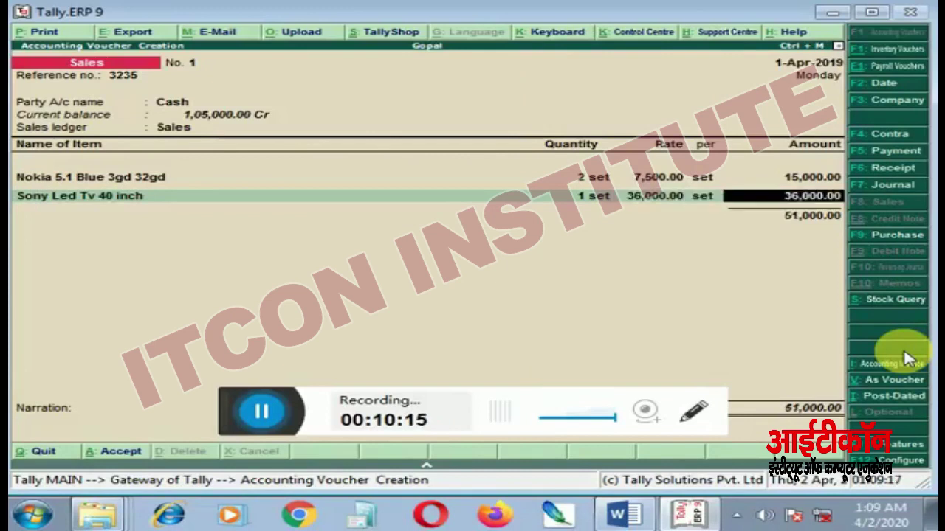
# End the item list, save the sales voucher and leave voucher entry.
pyautogui.press('Return')
pyautogui.press('Return')
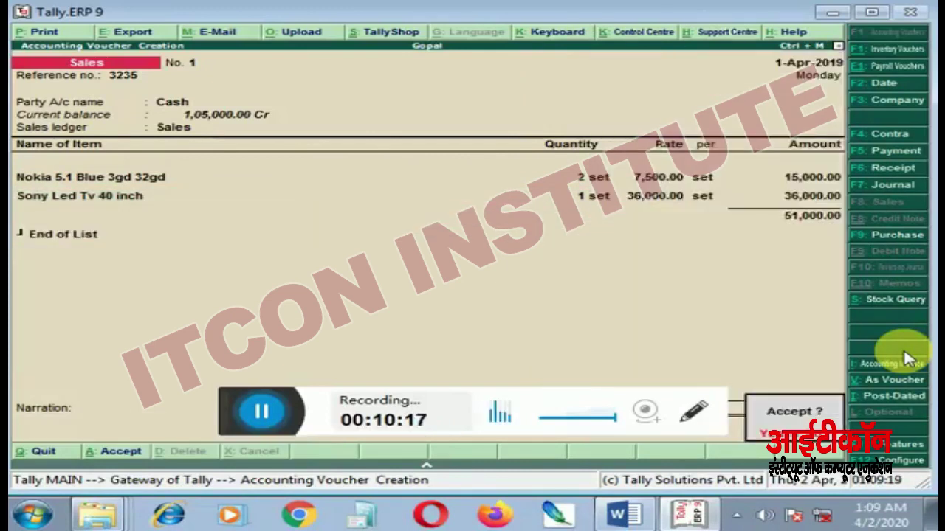
pyautogui.press('Return')
pyautogui.press('Escape')
pyautogui.press('Return')
# Open the Stock Summary and drill down through the Mobile group to the April vouchers of Nokia 5.1 Blue 3gd 32gd.
pyautogui.press('Down')
pyautogui.press('Down')
pyautogui.press('Down')
pyautogui.press('Down')
pyautogui.press('Down')
pyautogui.press('Down')
pyautogui.press('Down')
pyautogui.press('Down')
pyautogui.press('Return')
pyautogui.press('Return')
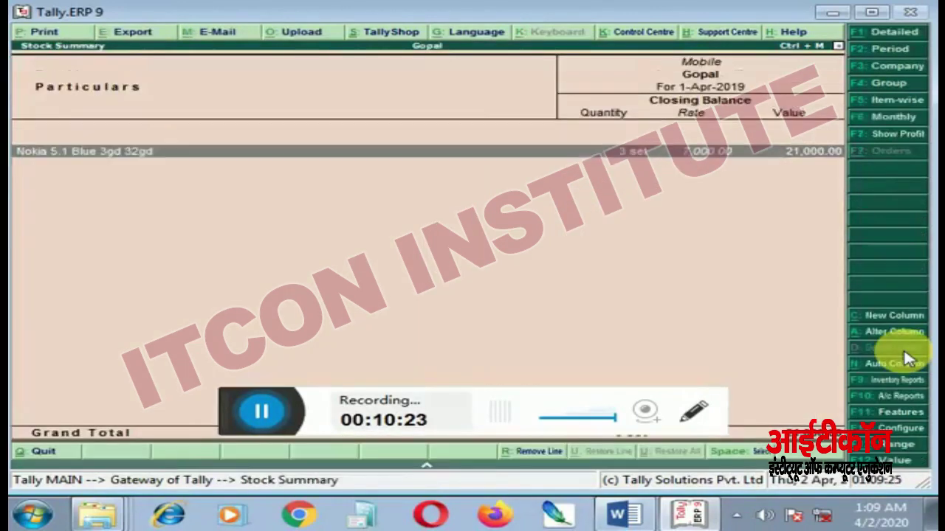
pyautogui.press('Return')
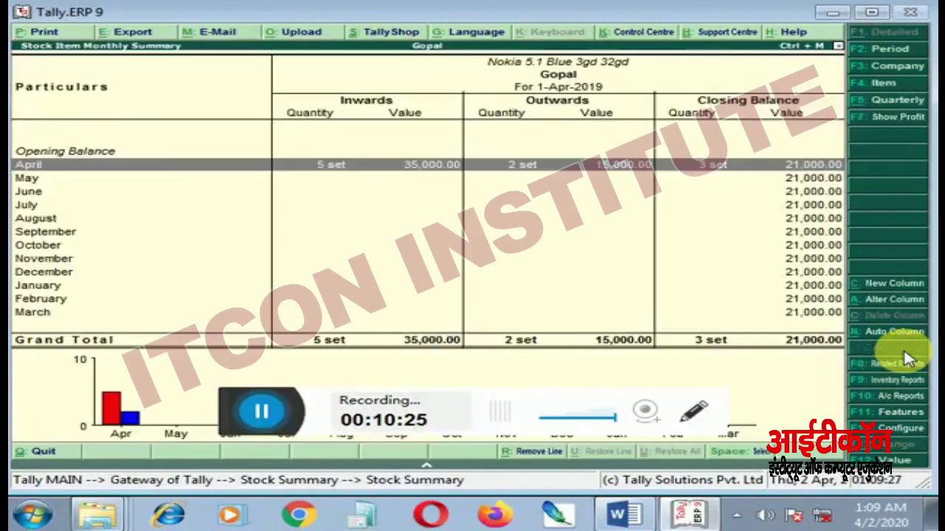
pyautogui.press('Return')
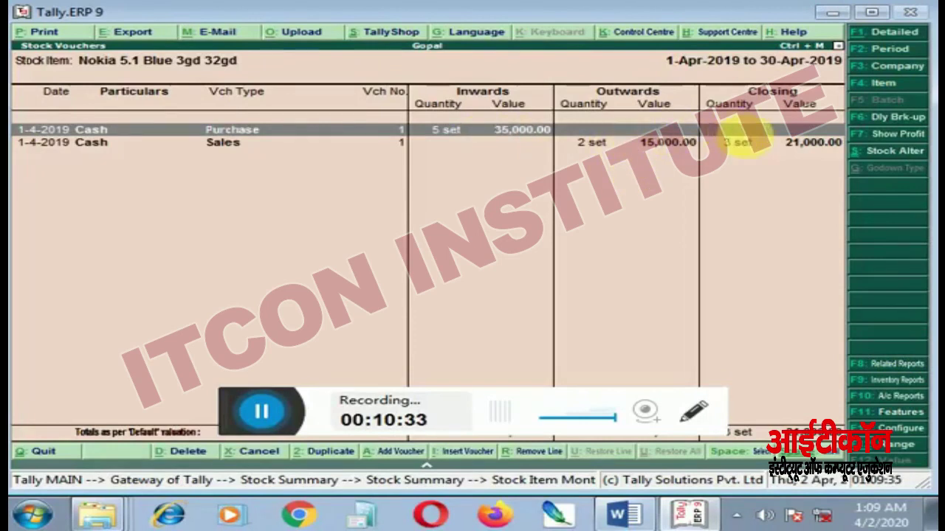
# Go back to the stock groups and drill down through Tv to the April vouchers of Sony Led Tv 40 inch.
pyautogui.press('Escape')
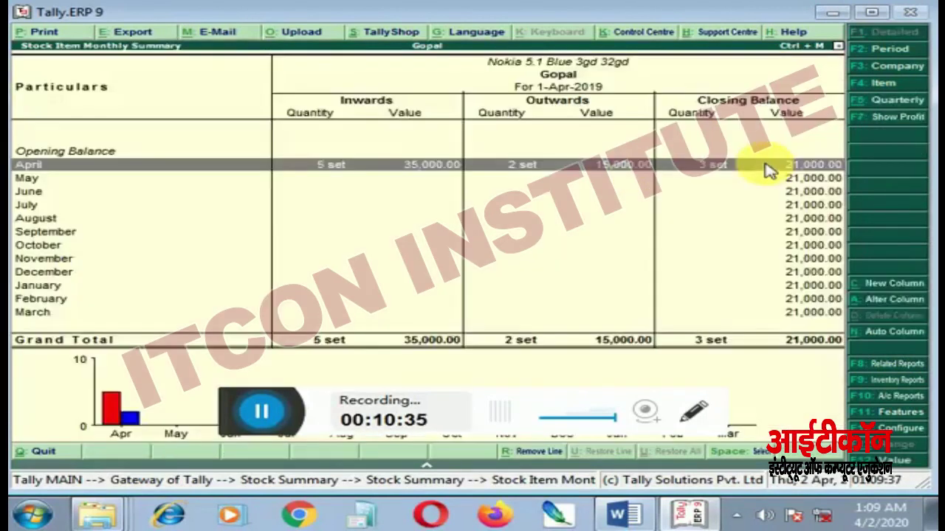
pyautogui.press('Escape')
pyautogui.press('Escape')
pyautogui.press('Down')
pyautogui.press('Return')
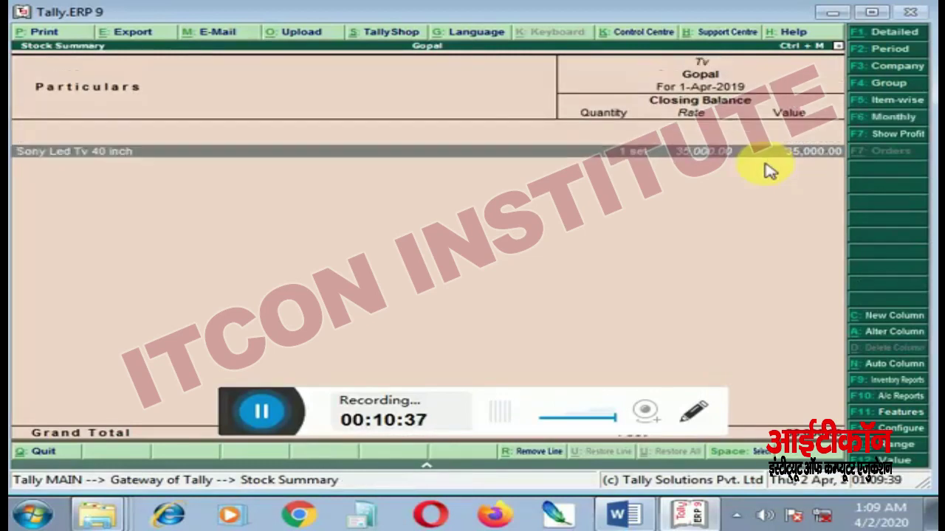
pyautogui.press('Return')
pyautogui.press('Return')
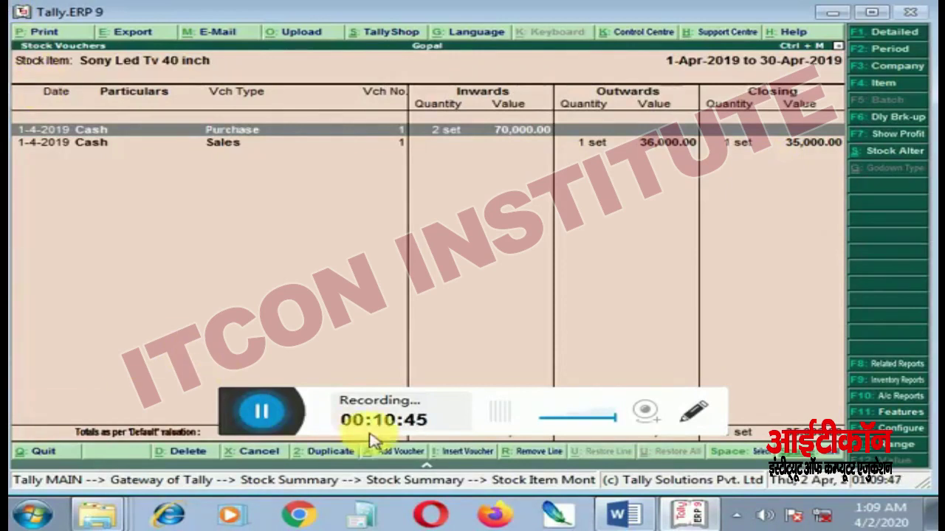
# Switch to the Word document with the Unit-4 notes and view the heading above the inventory voucher list.
pyautogui.click(640, 520)
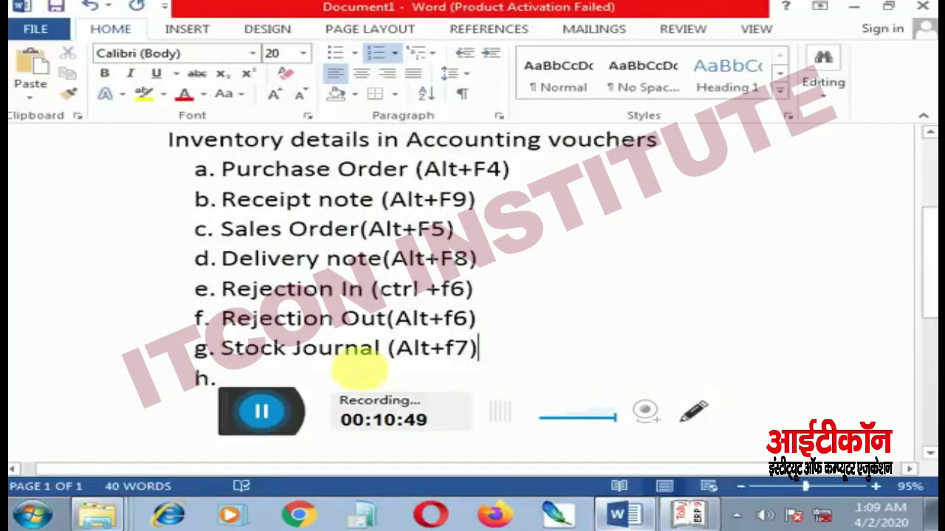
pyautogui.scroll(3, 246, 200)
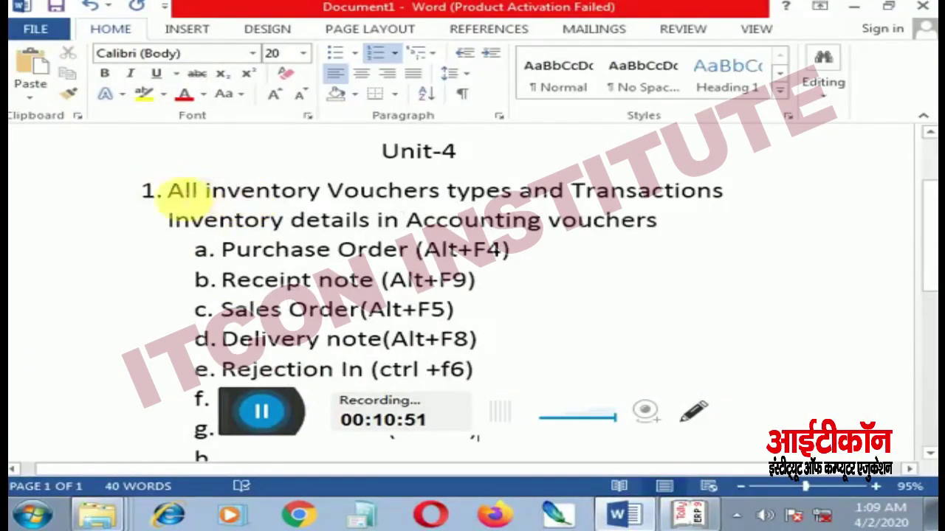